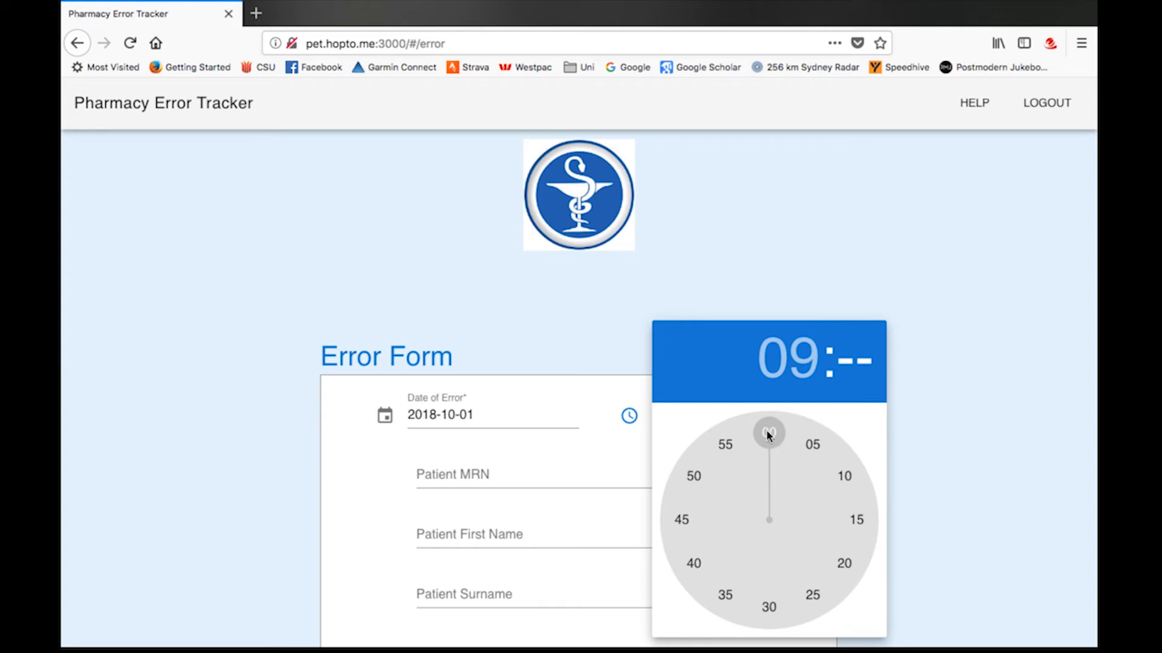
Step: Set the error time to 09:38 and enter the patient's MRN, first name and surname
drag(767, 431, 709, 574)
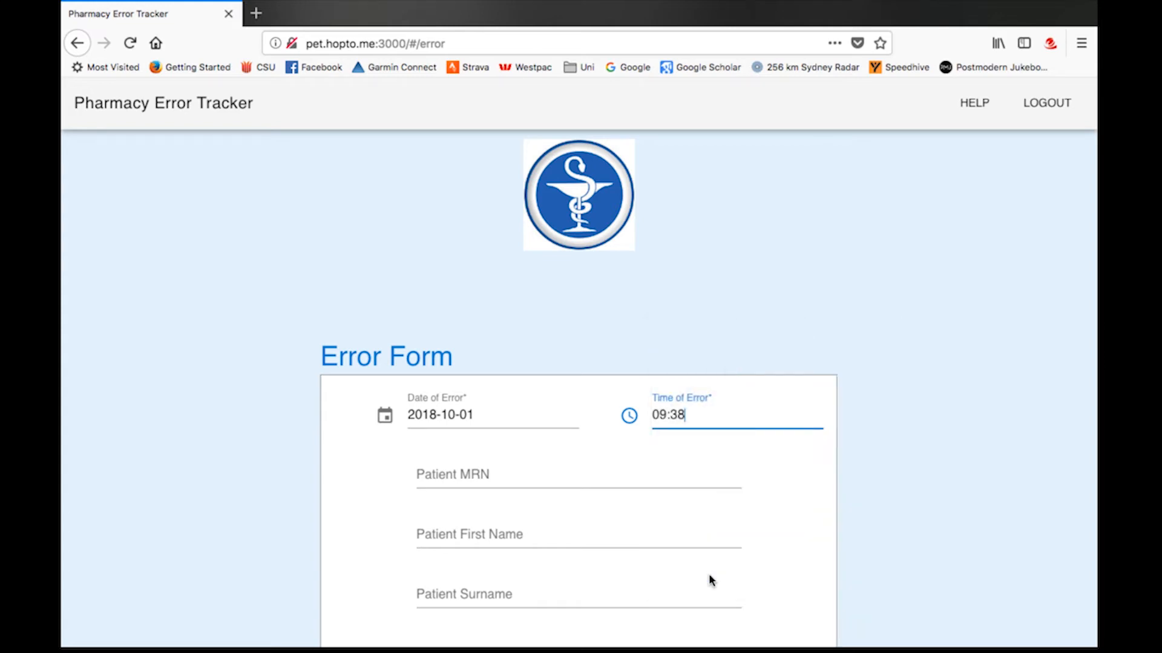
click(470, 481)
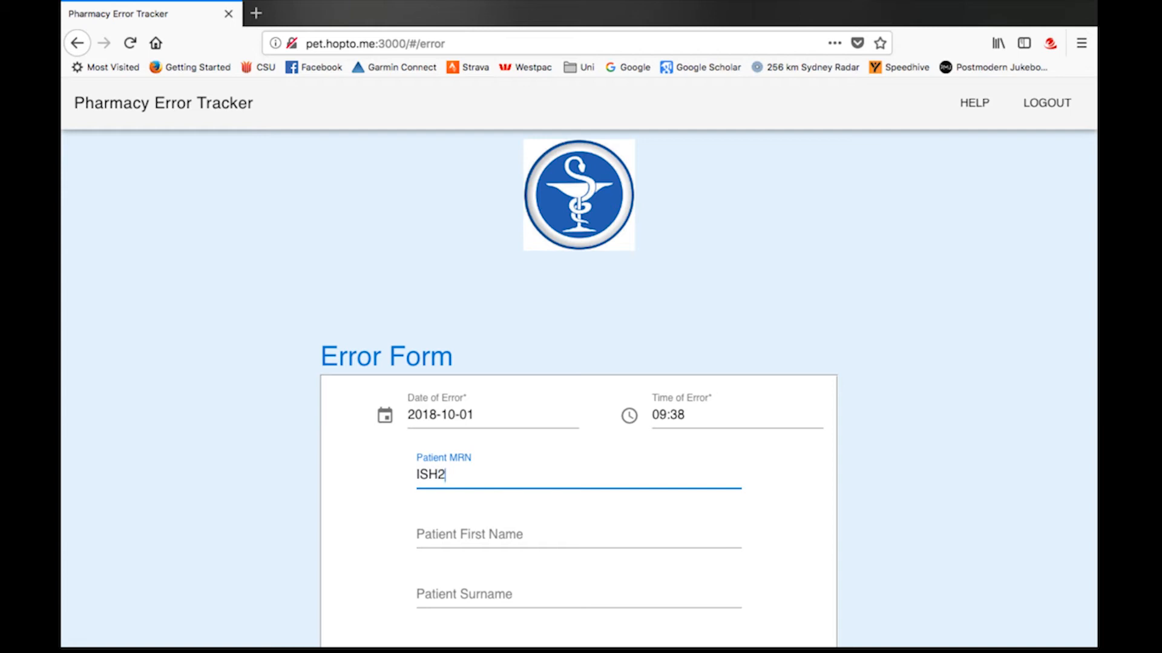
key(Tab)
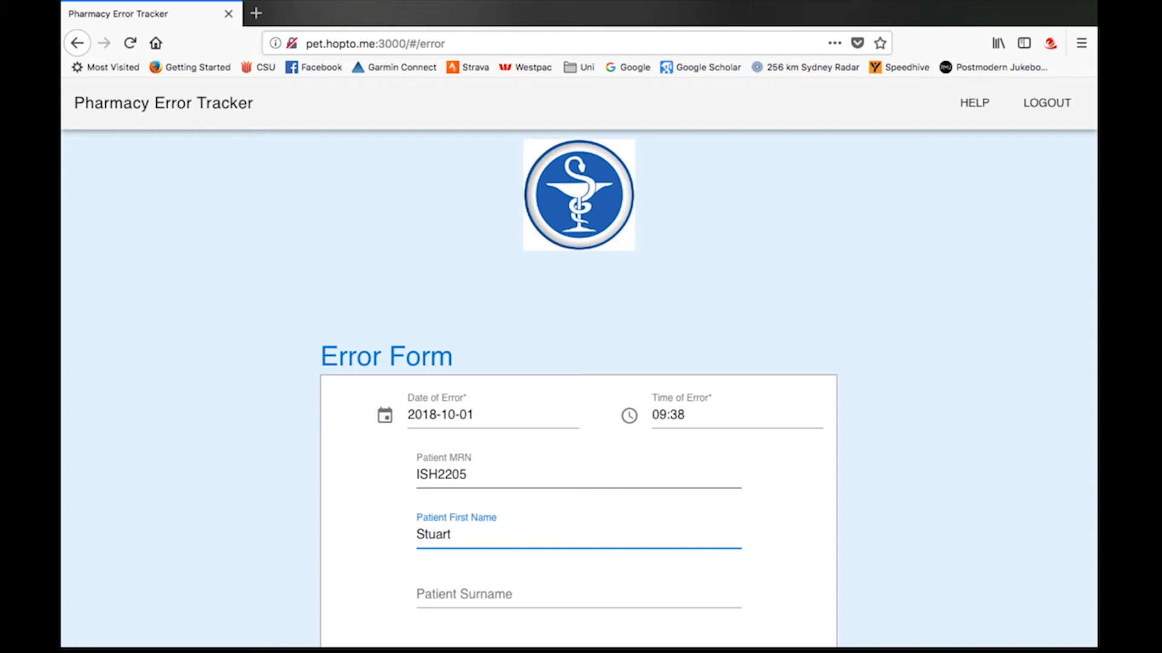
key(Tab)
text(Mo)
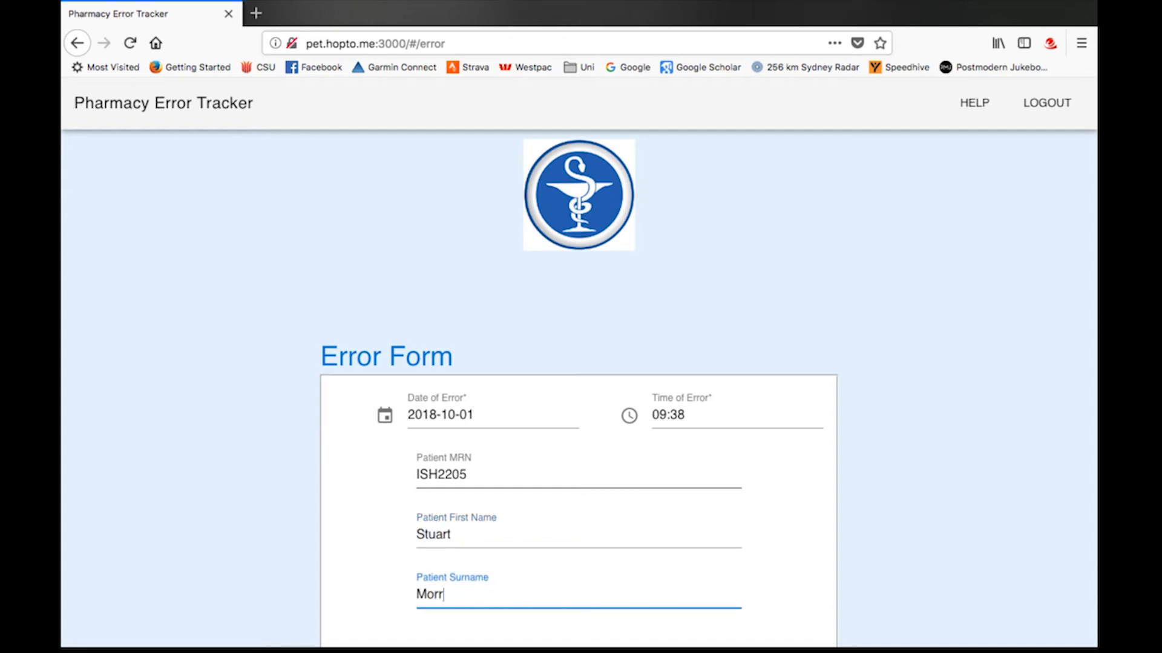
text(rrison)
key(Tab)
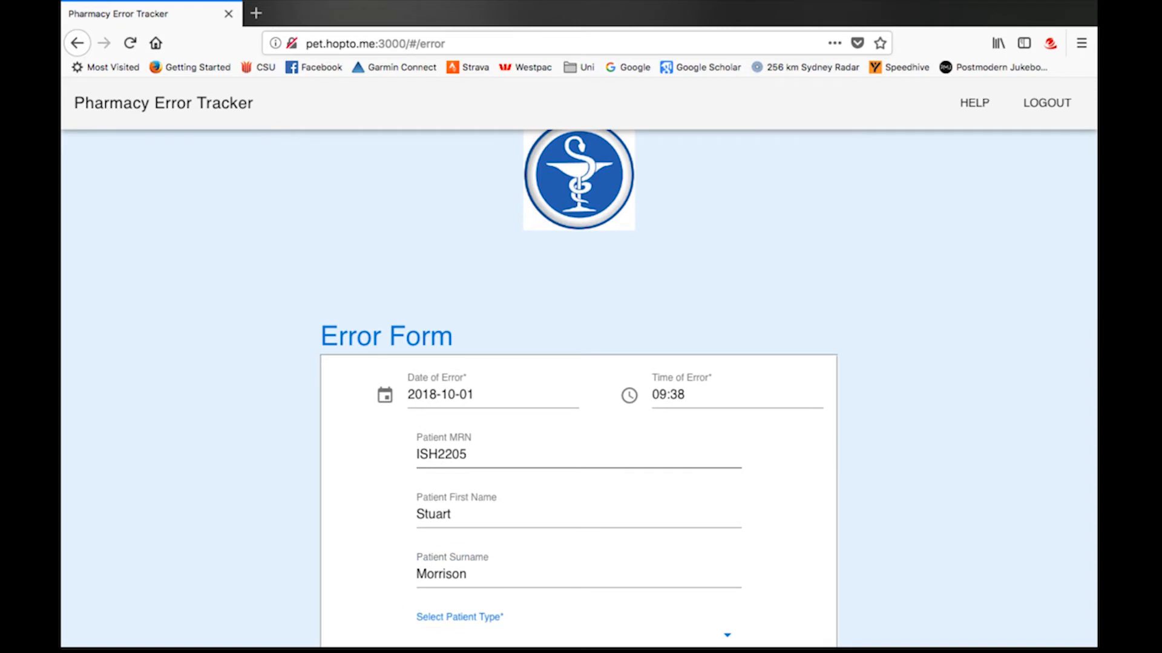
Step: Set the patient type to Outpatient and the error type to Dosage / Strength
text(o)
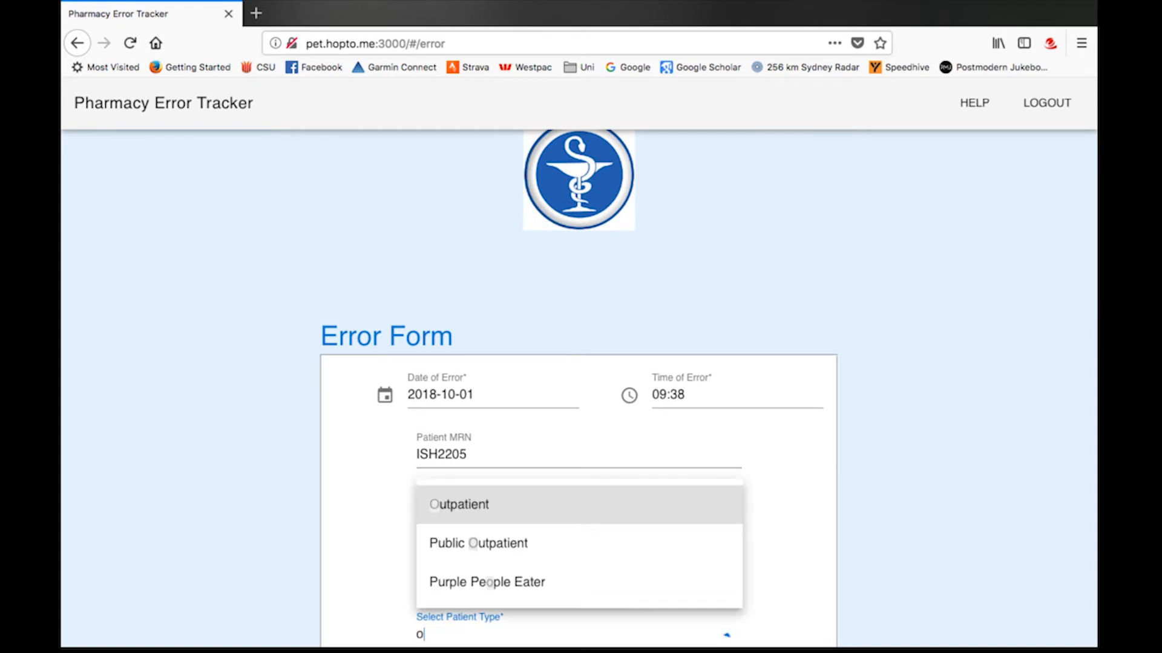
click(469, 515)
scroll(470, 496, down, 5)
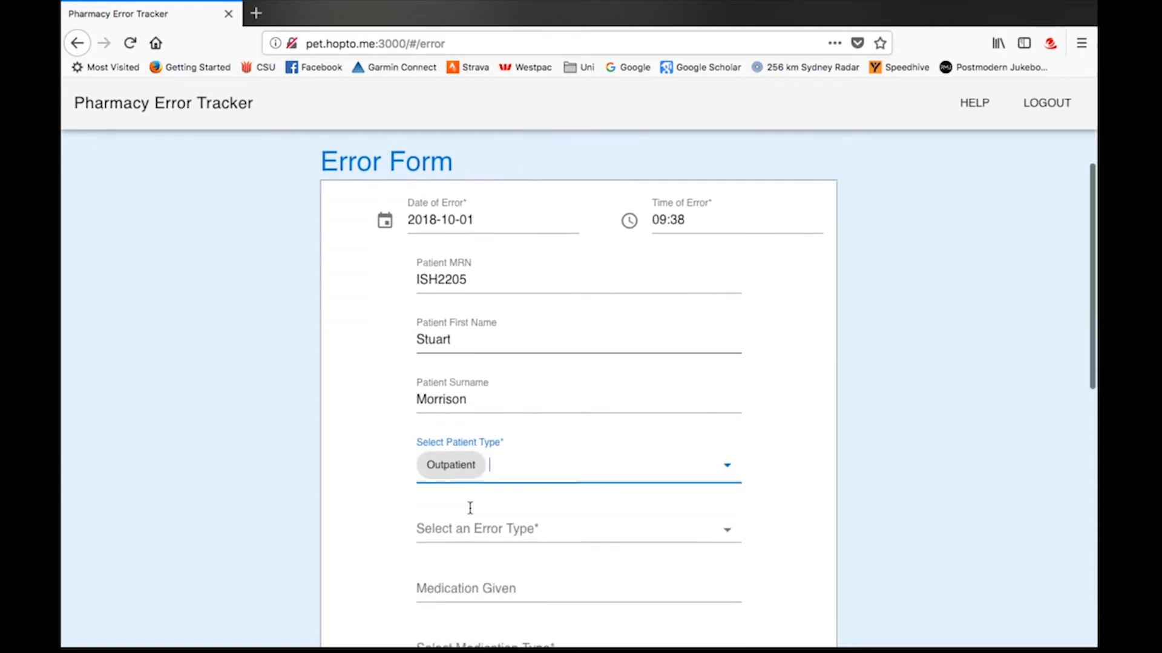
click(487, 448)
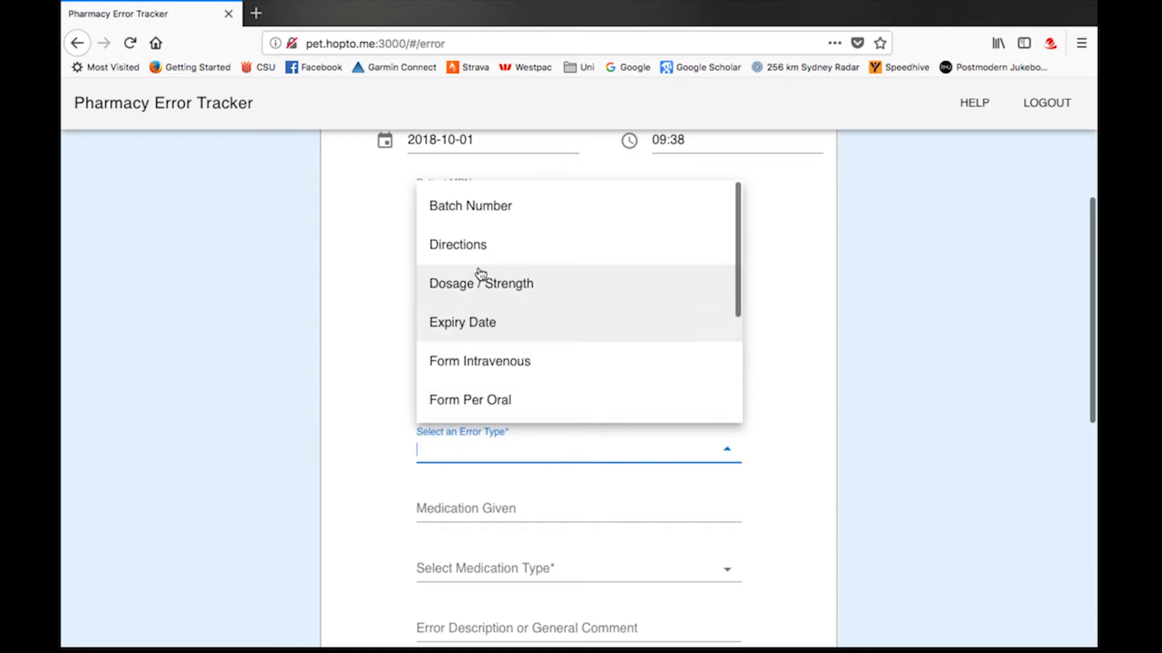
click(481, 300)
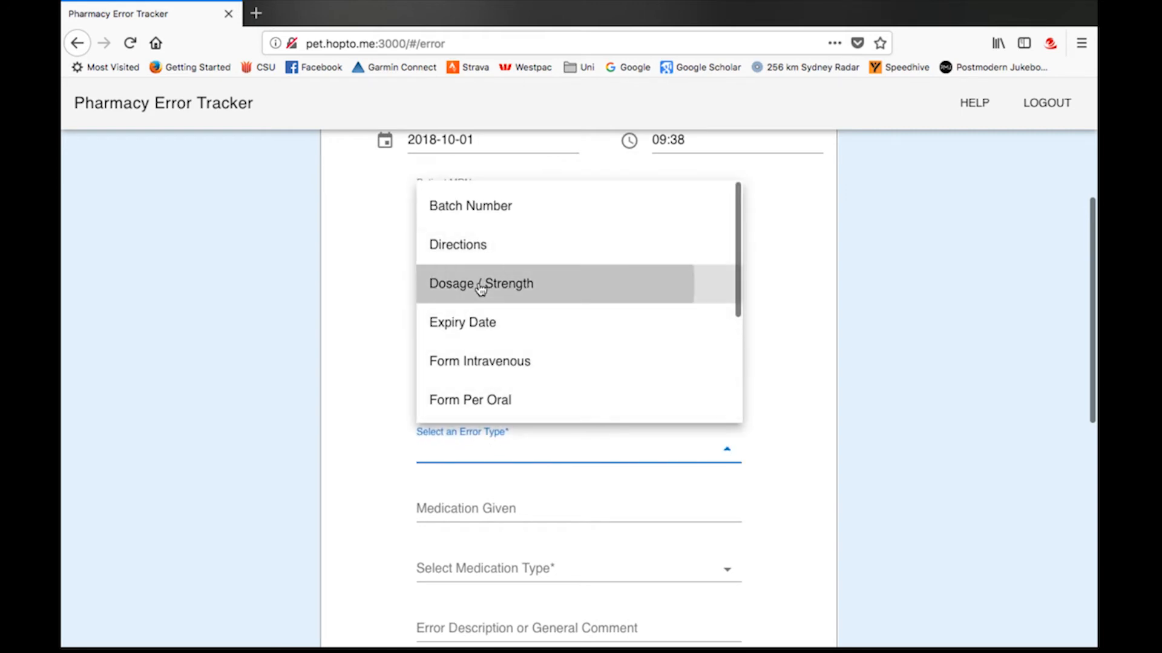
Step: Enter Insulin as the medication given, with medication type Intravenous
click(493, 519)
text(Insulin)
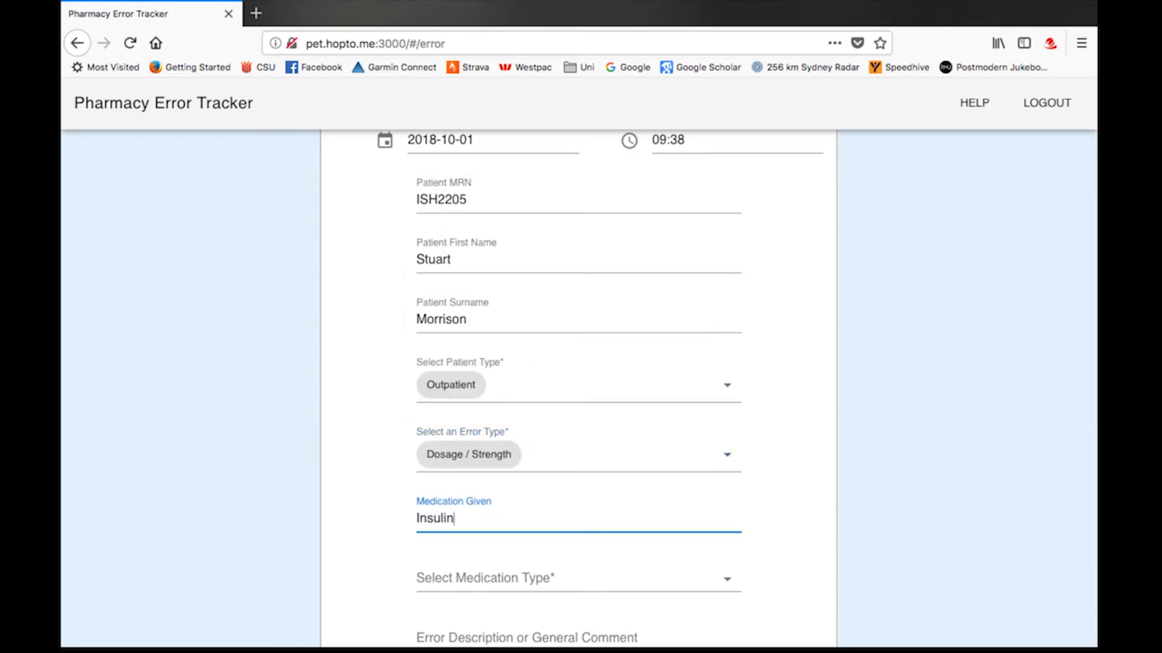
scroll(515, 484, down, 3)
click(435, 453)
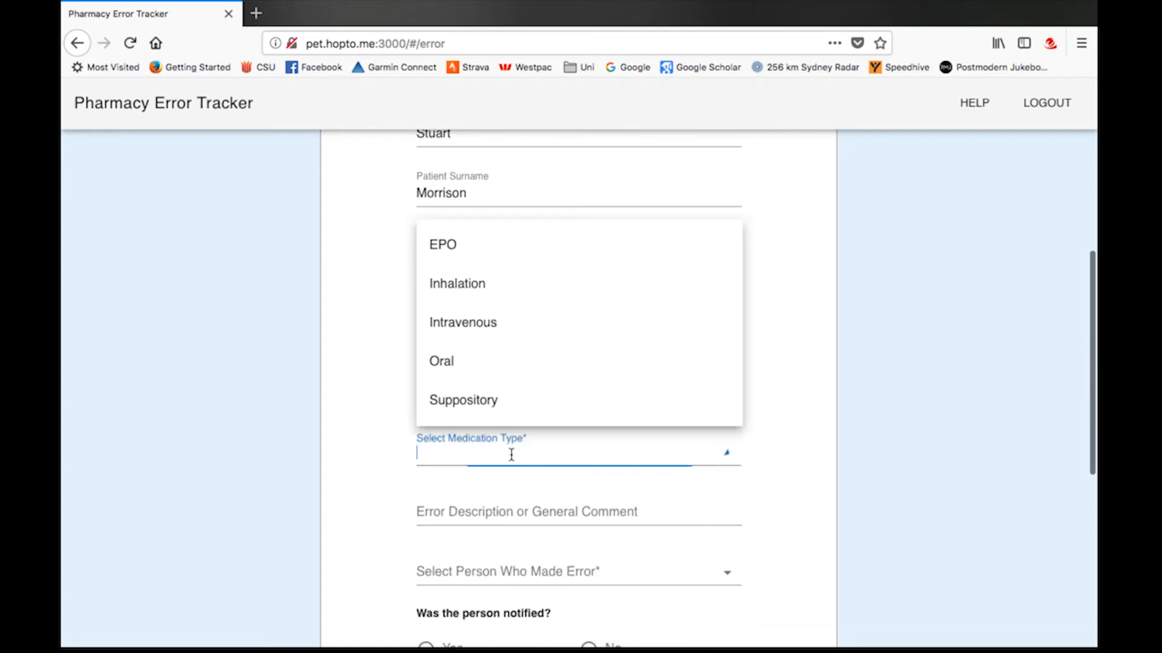
click(488, 323)
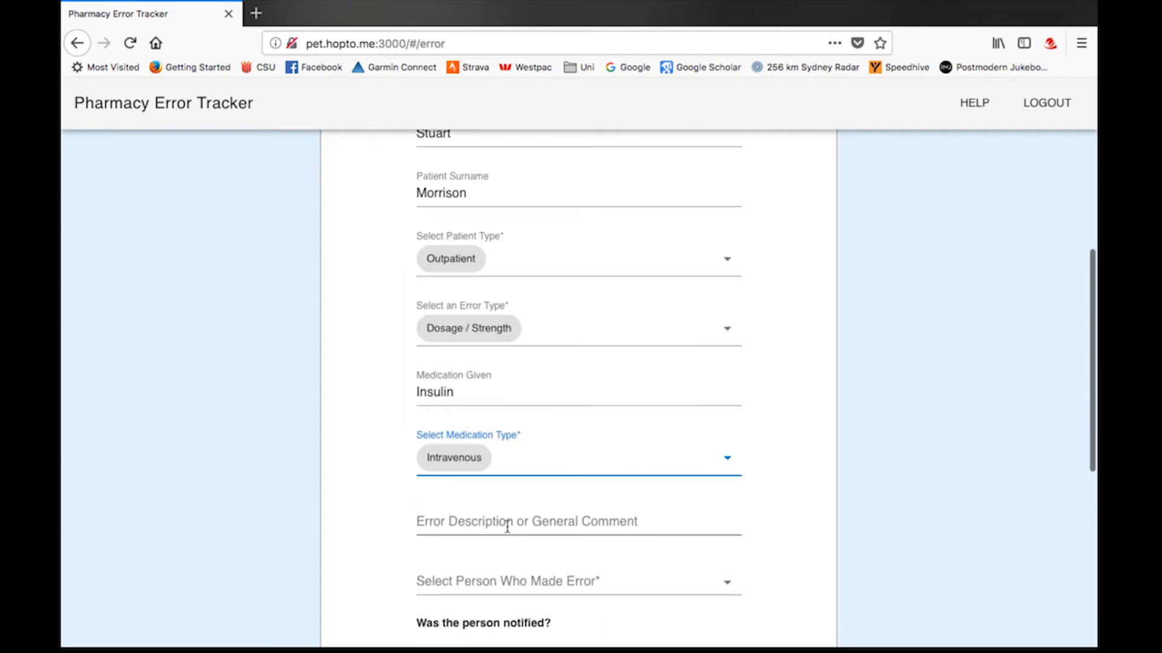
Step: Describe the error as 'Too low a dosage', pick the responsible staff member, and mark them notified
scroll(502, 448, down, 3)
click(501, 389)
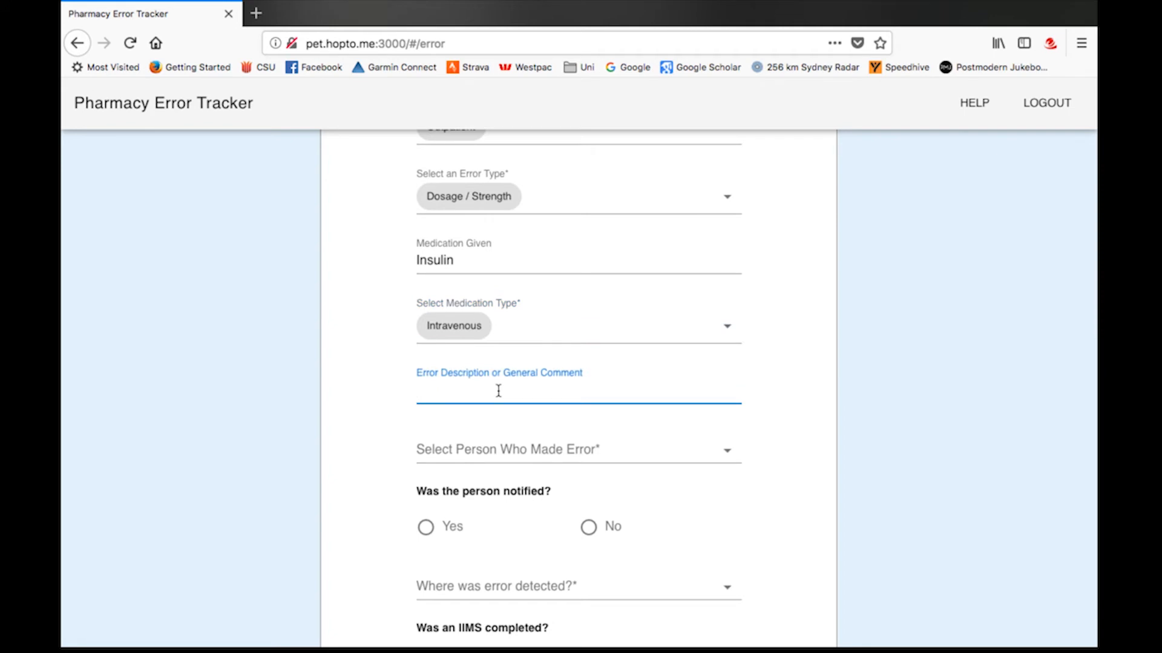
text(Too low a dosage)
click(491, 450)
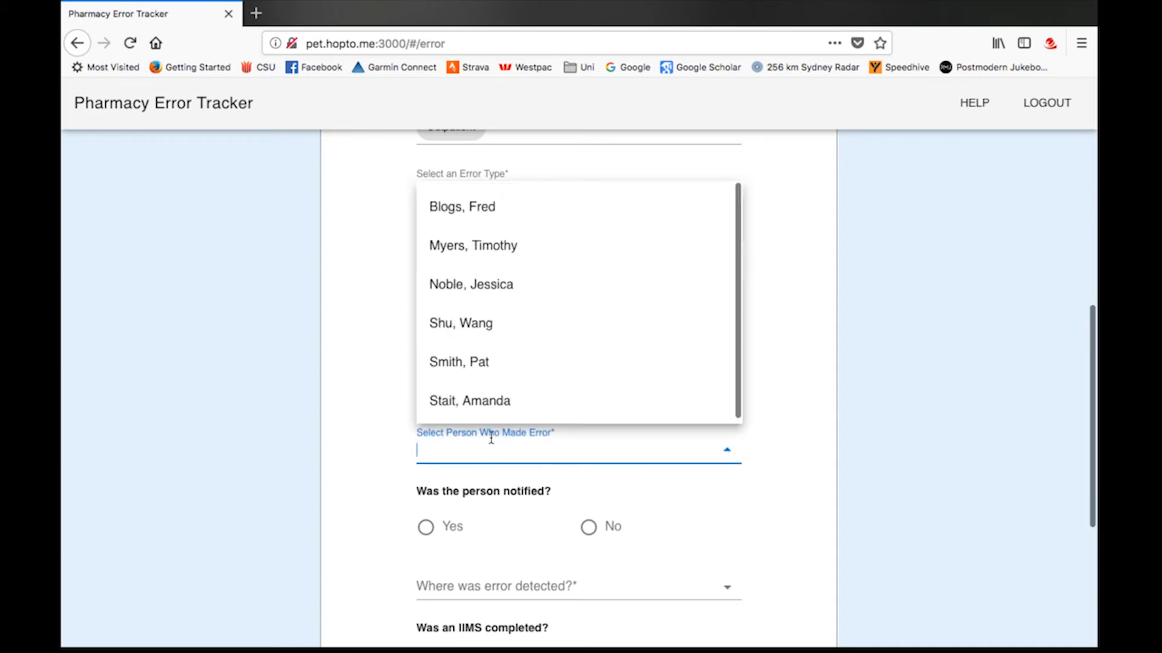
click(492, 209)
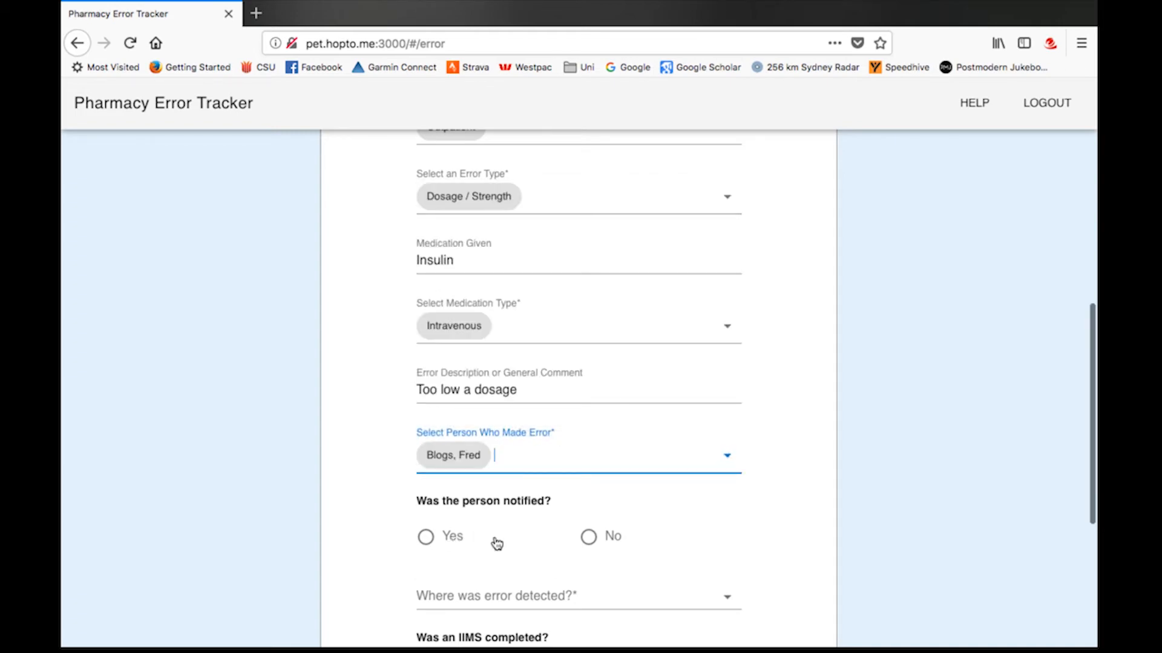
click(425, 537)
Step: Set the detection location to Dispensary, IIMS completed to Yes, and severity to Severe
scroll(497, 542, down, 3)
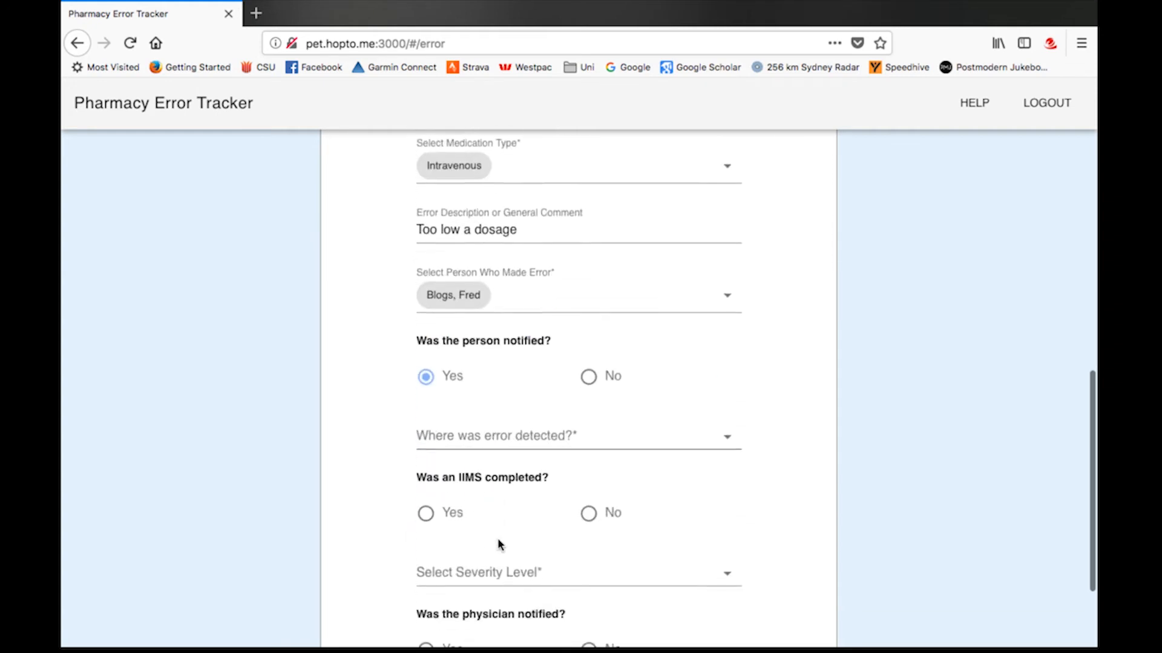
click(504, 413)
click(506, 454)
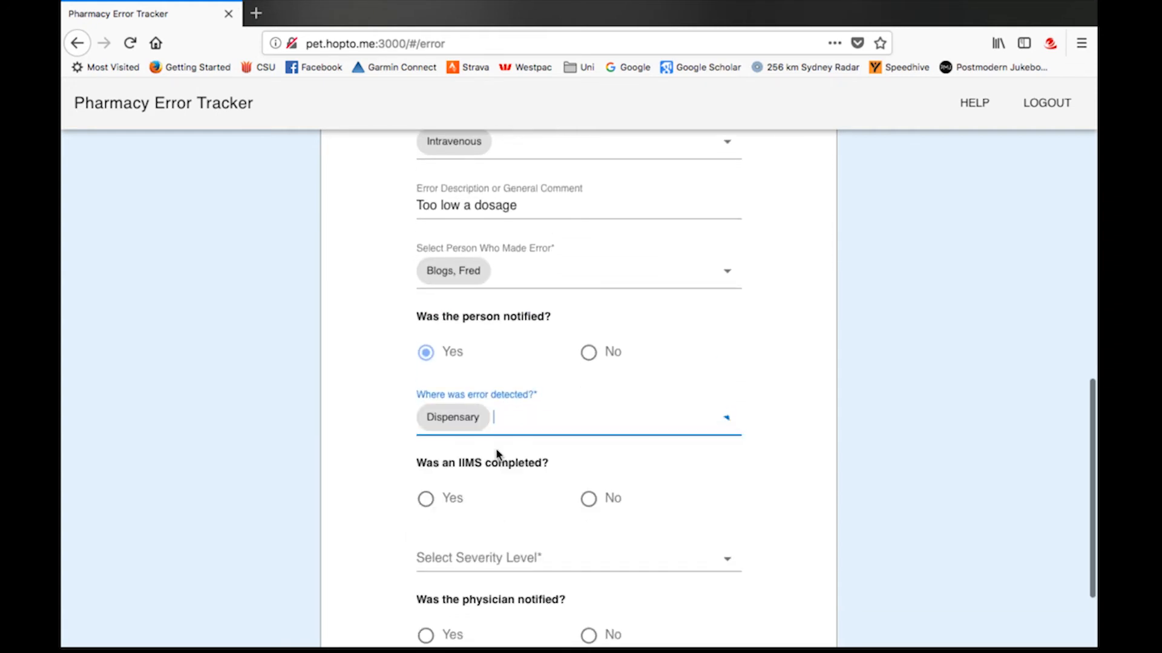
click(427, 506)
click(483, 554)
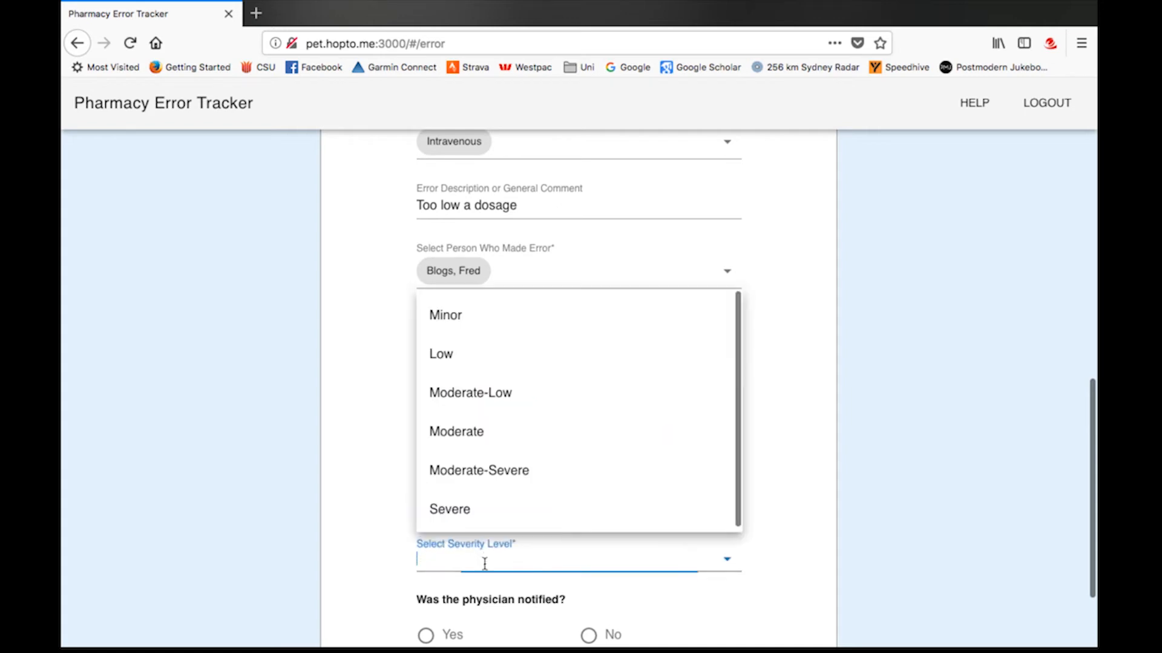
click(481, 513)
scroll(720, 481, down, 3)
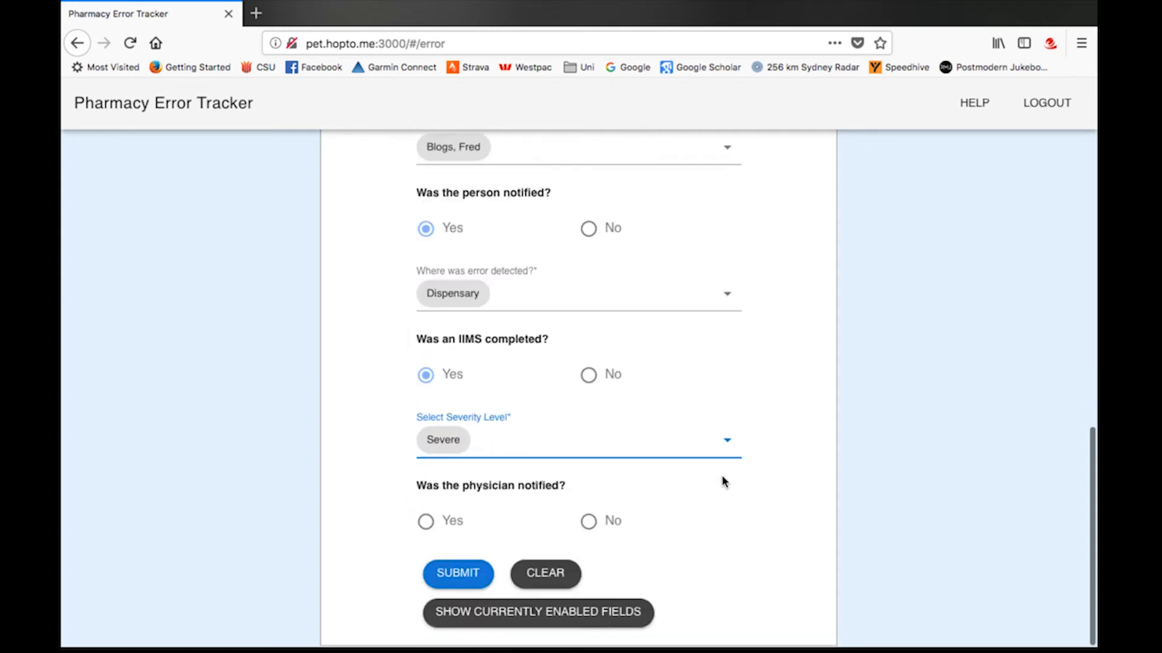
Step: Set physician notified to No and submit the error record
click(472, 522)
scroll(490, 499, down, 4)
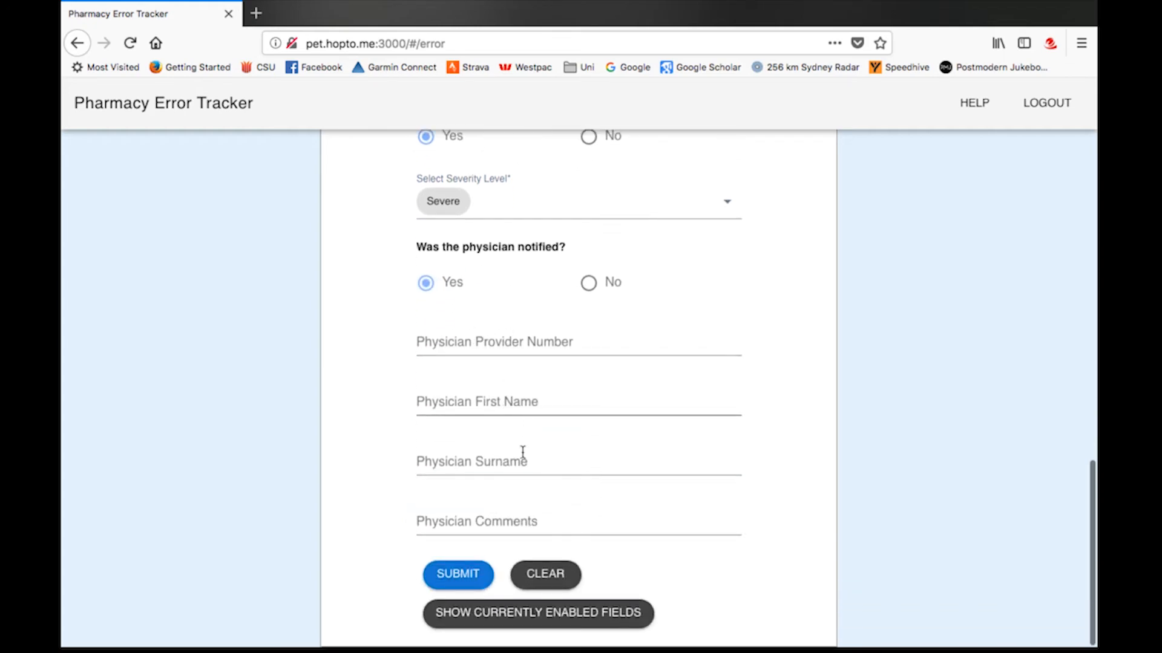
click(589, 287)
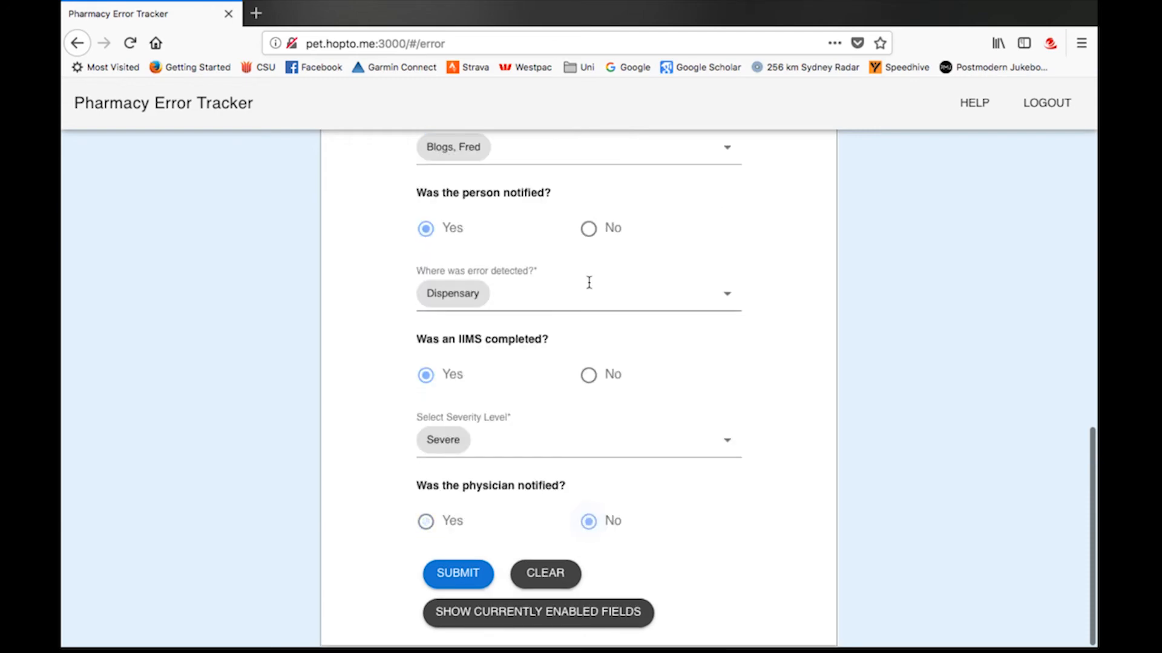
click(452, 585)
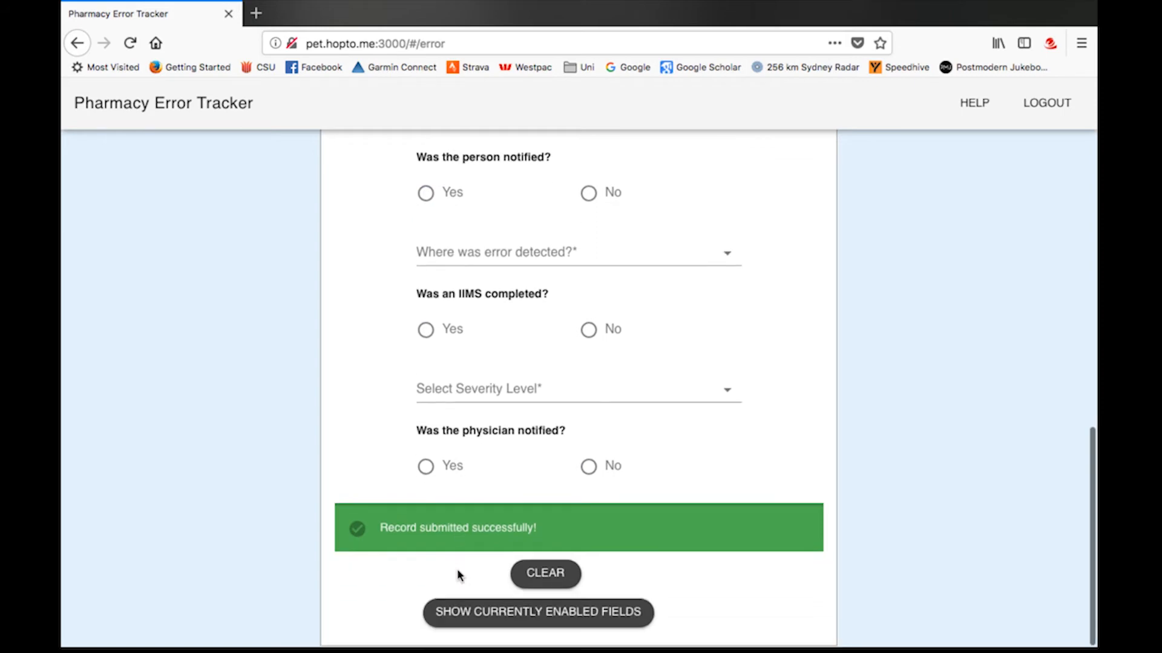
Step: Return to the top of the Error Form and log out
scroll(456, 569, up, 5)
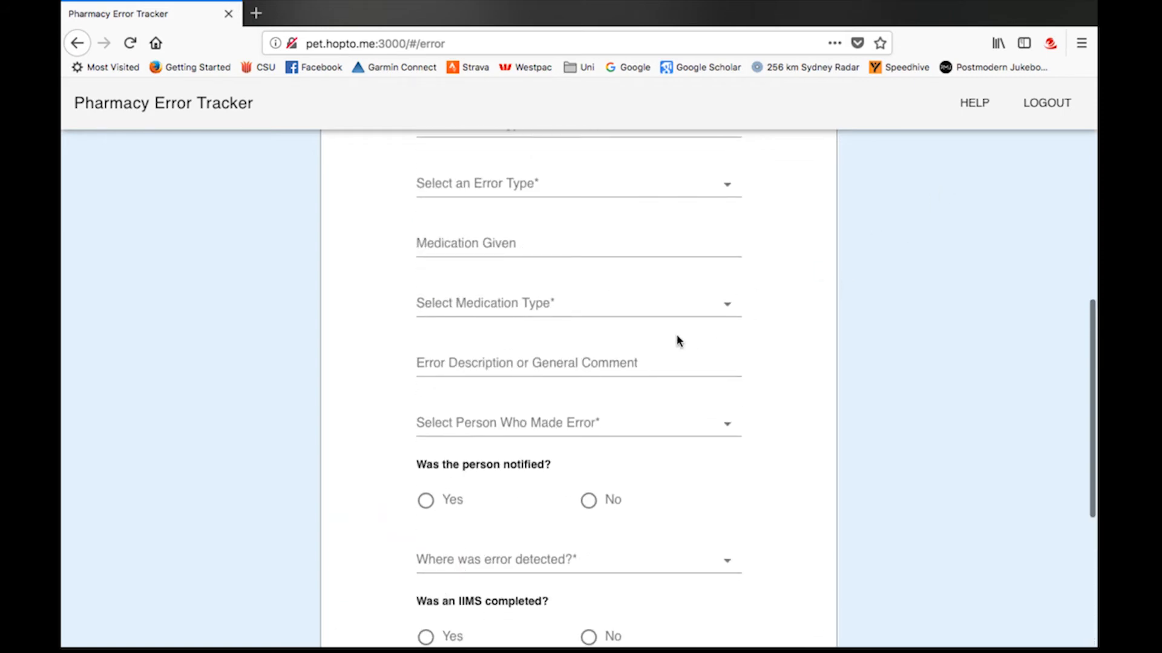
scroll(678, 341, up, 5)
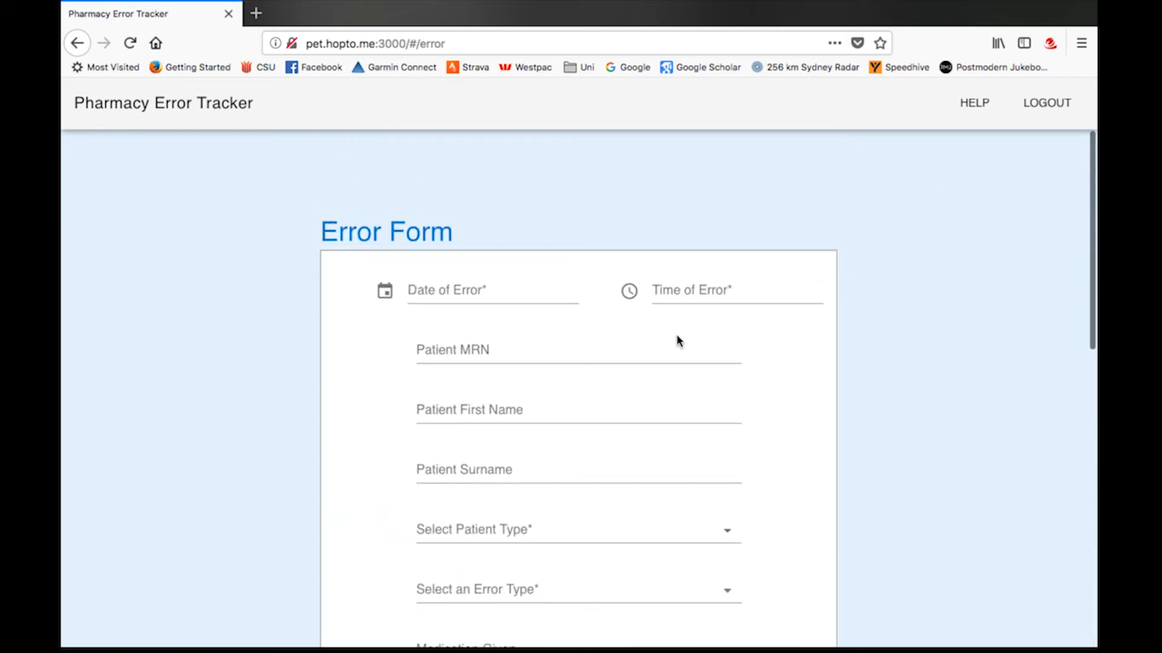
click(1049, 111)
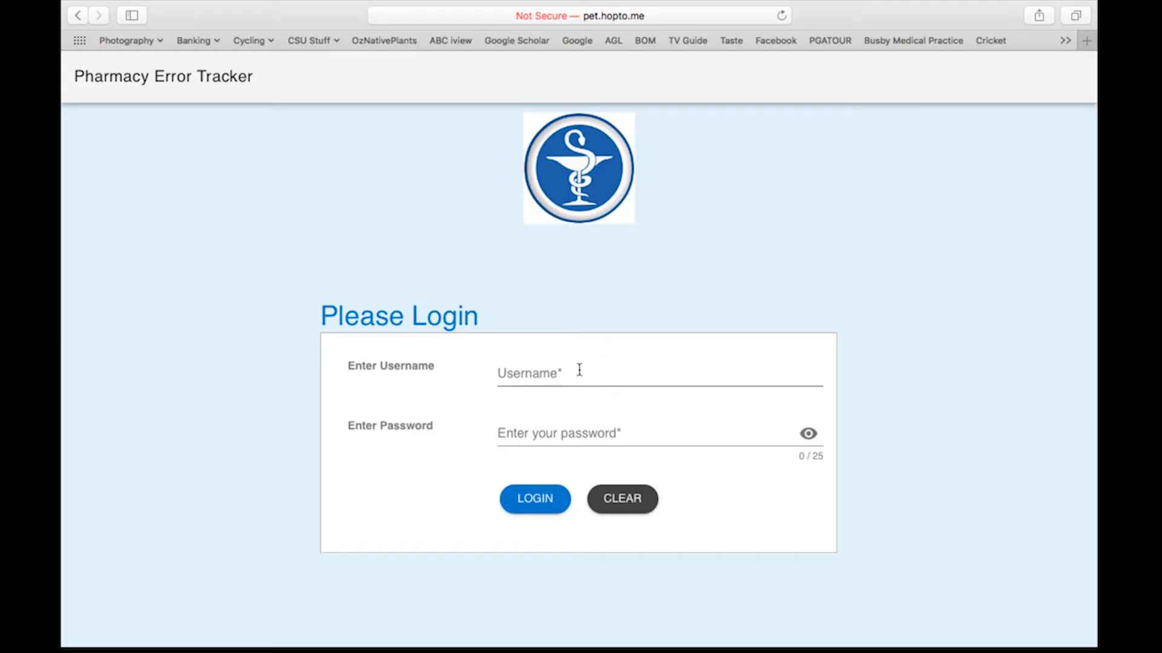
Step: Log in as admin with the administrator password
click(574, 375)
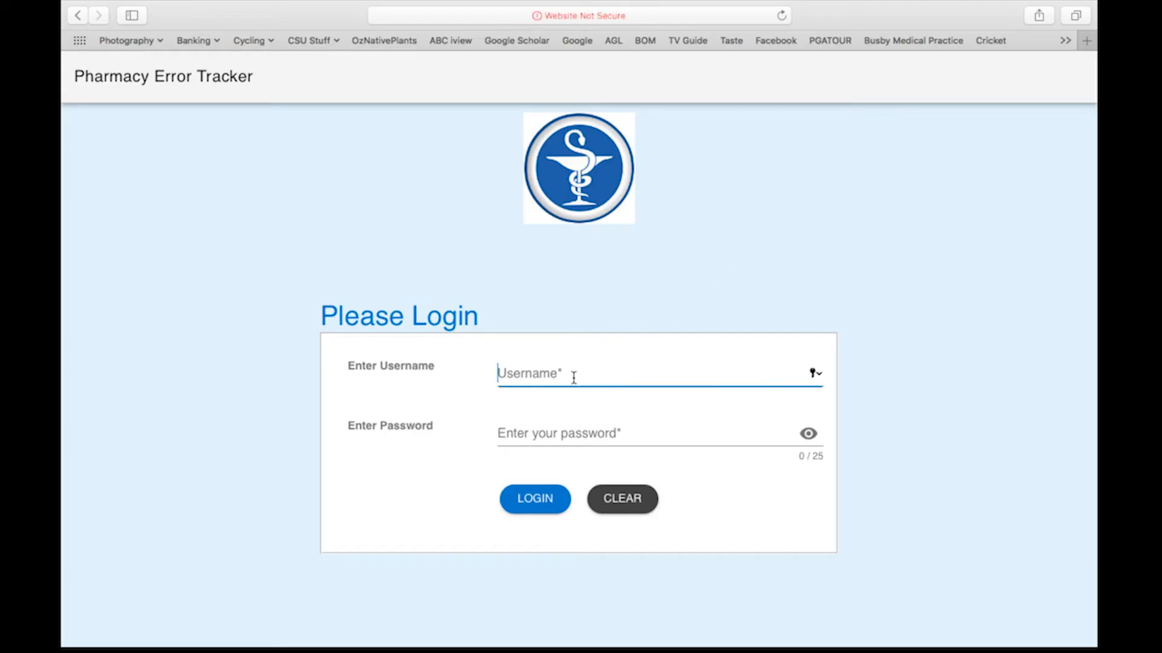
text(admin)
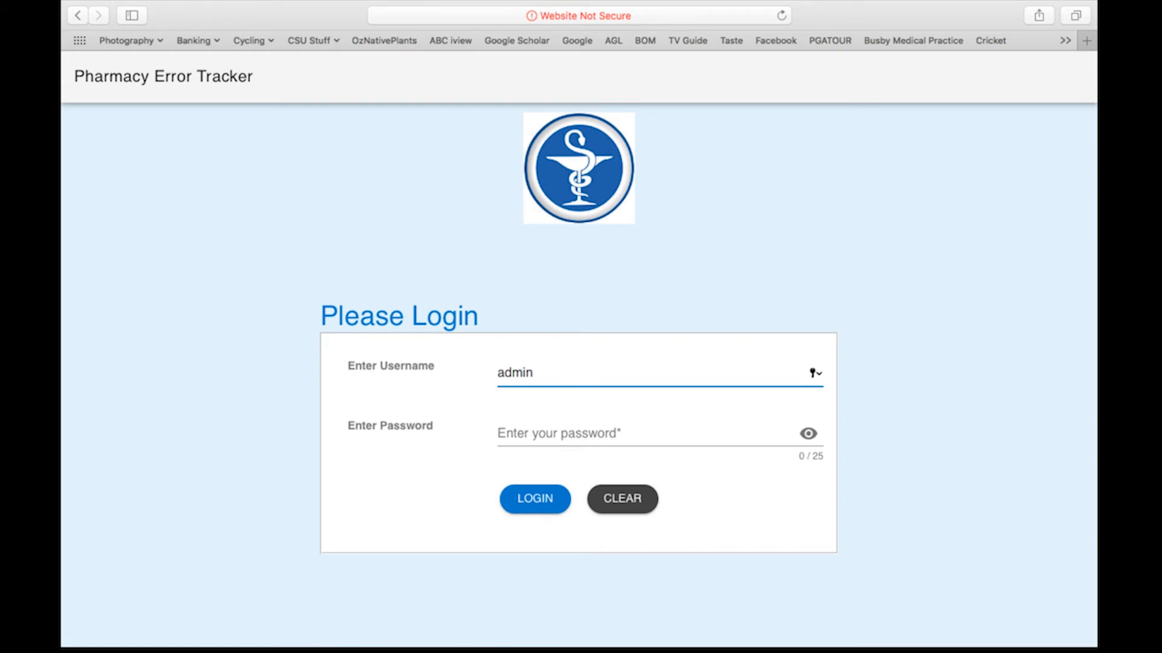
key(Tab)
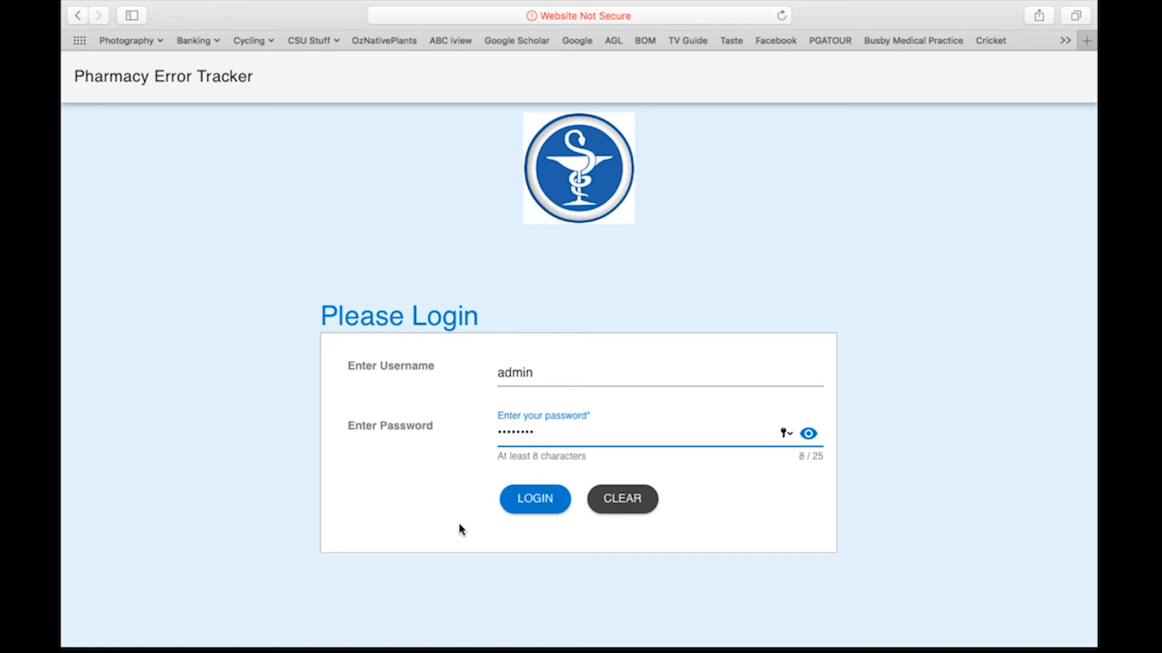
click(534, 499)
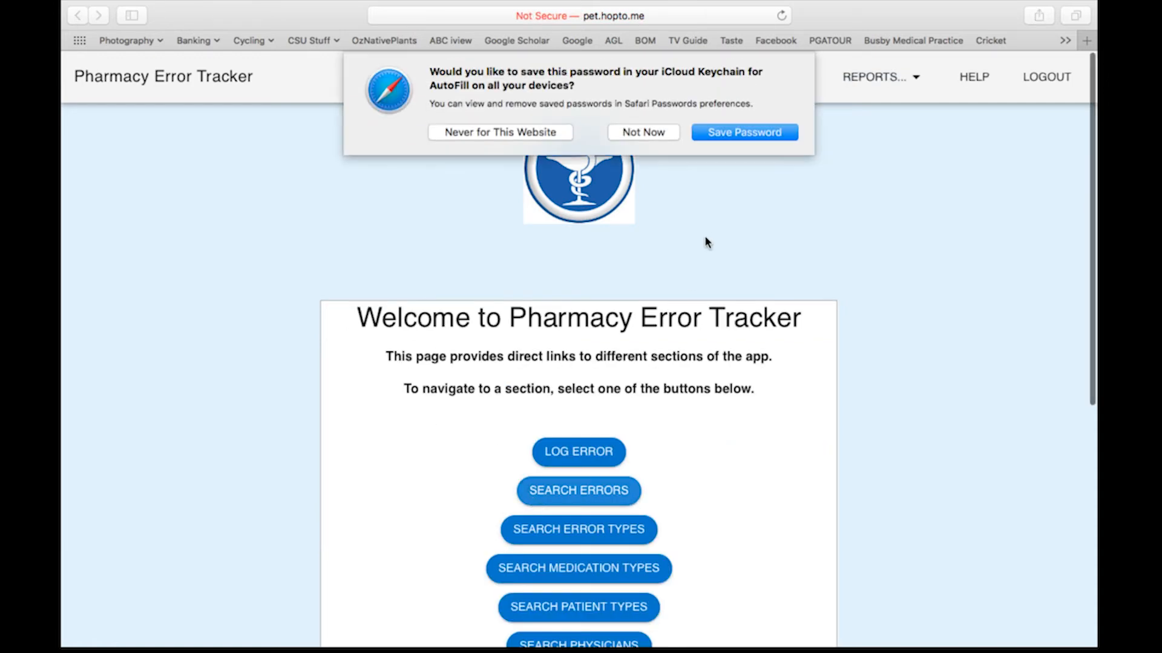
Step: Decline Safari's password prompt and search errors for 'geor', listing records 8 and 11
click(654, 131)
click(681, 79)
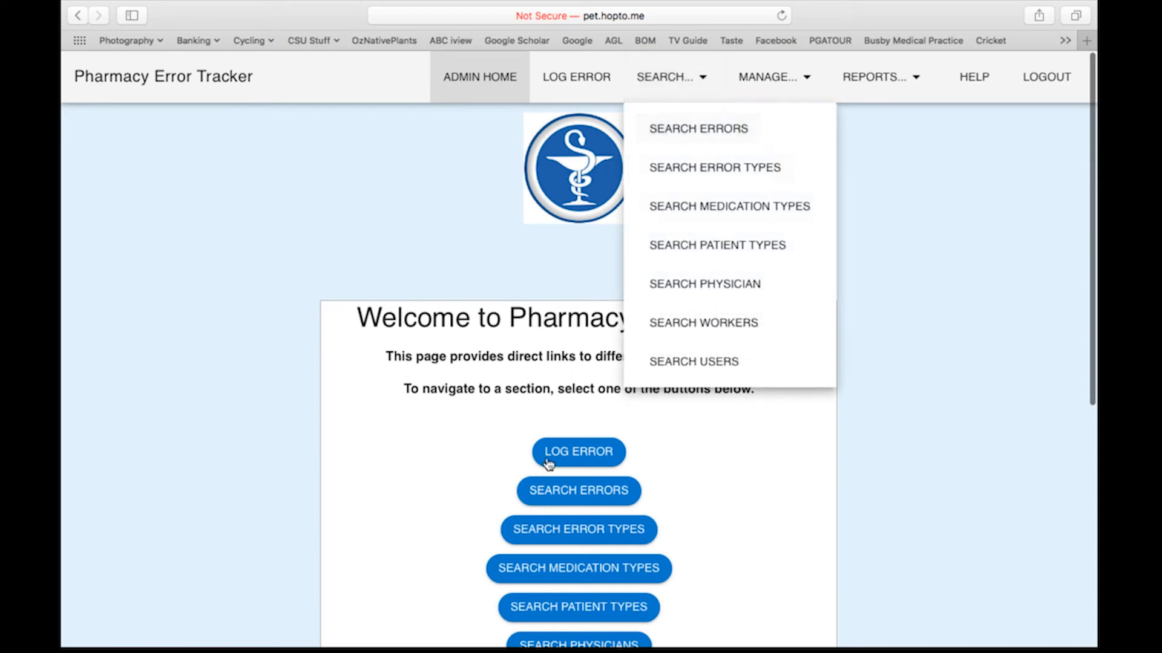
click(588, 490)
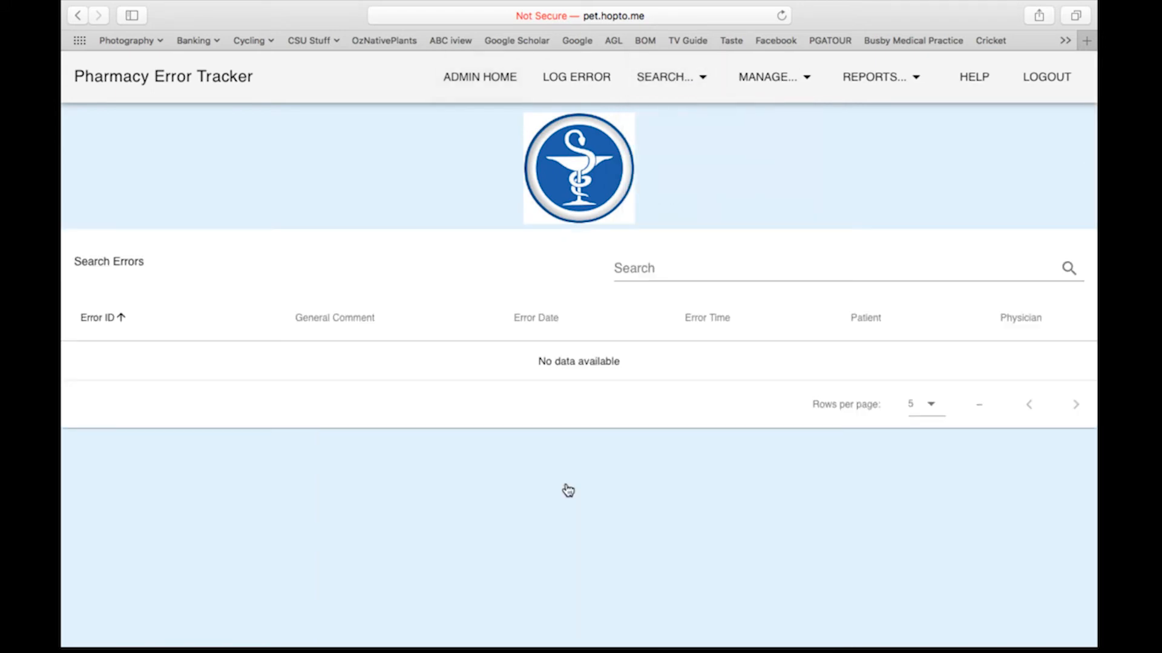
click(716, 273)
text(geor)
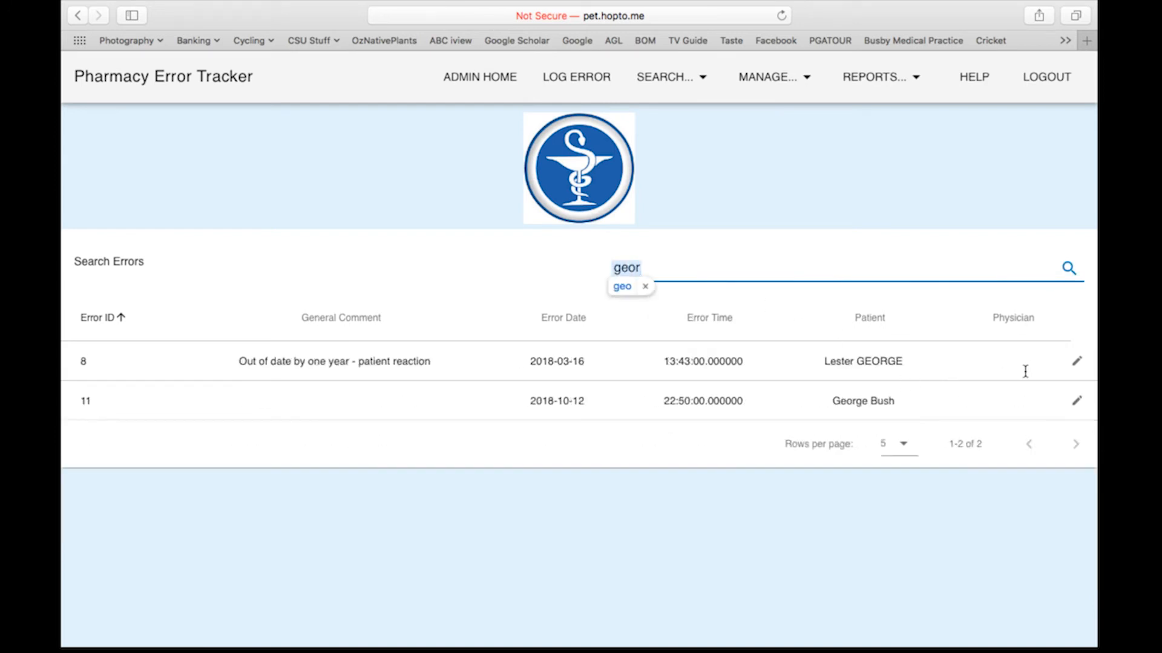
Step: Open error 11 and change its medication from Vallium to Ambien, type Oral
click(1076, 399)
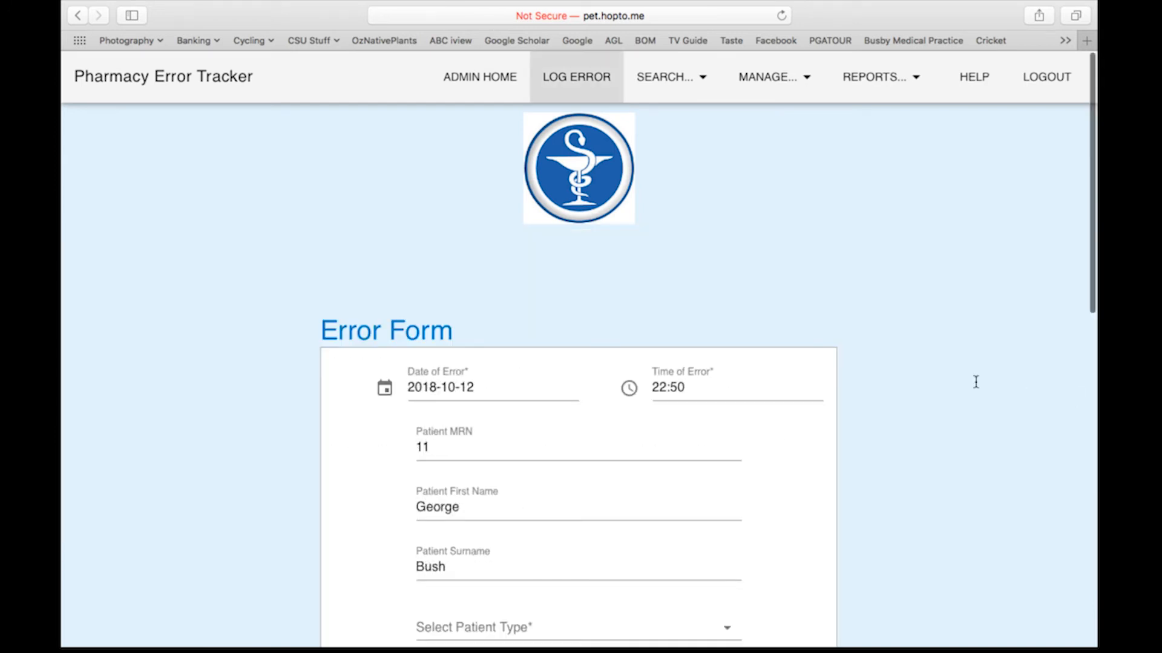
scroll(853, 374, down, 5)
scroll(854, 375, down, 3)
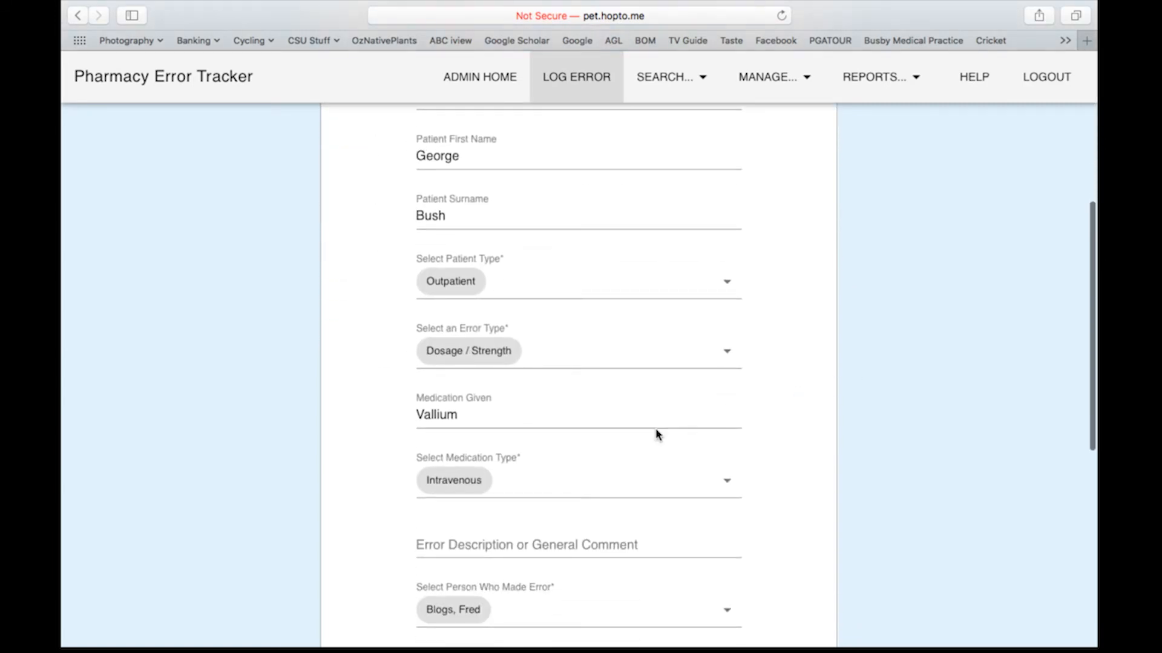
click(486, 416)
drag(486, 416, 409, 416)
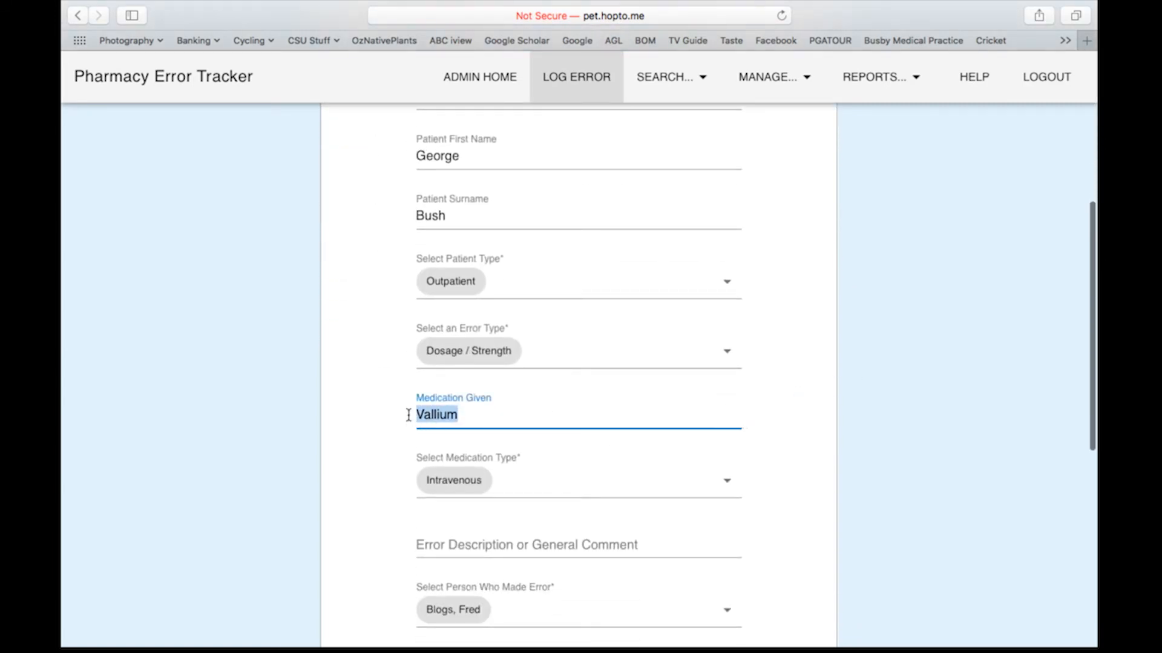
text(Amb)
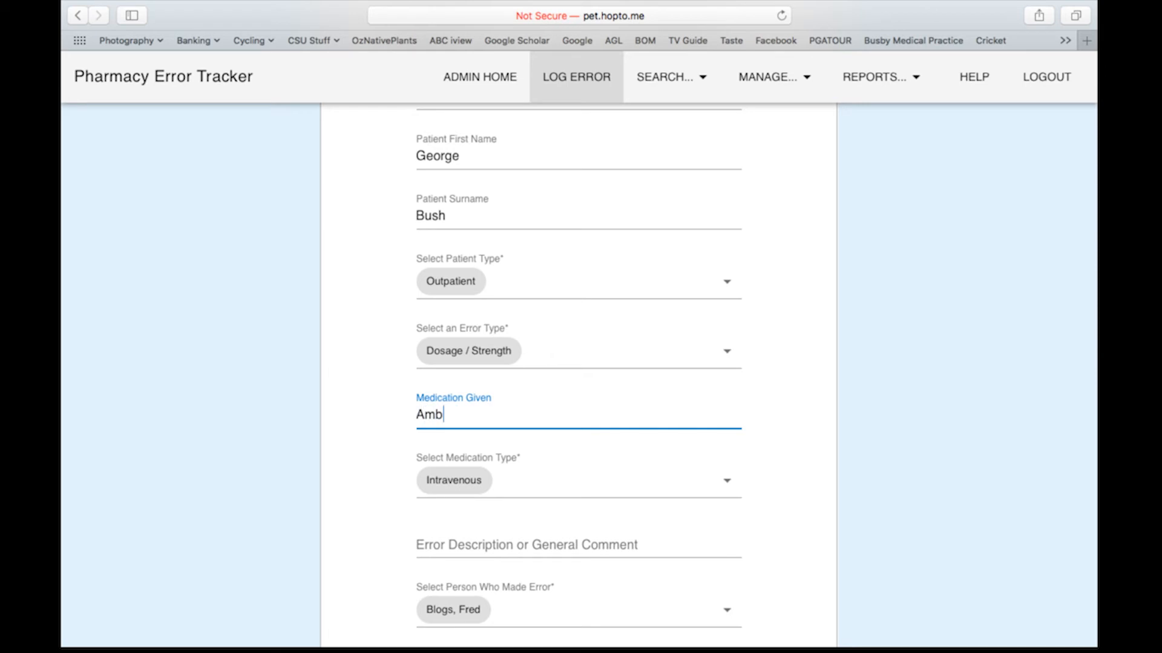
text(ien)
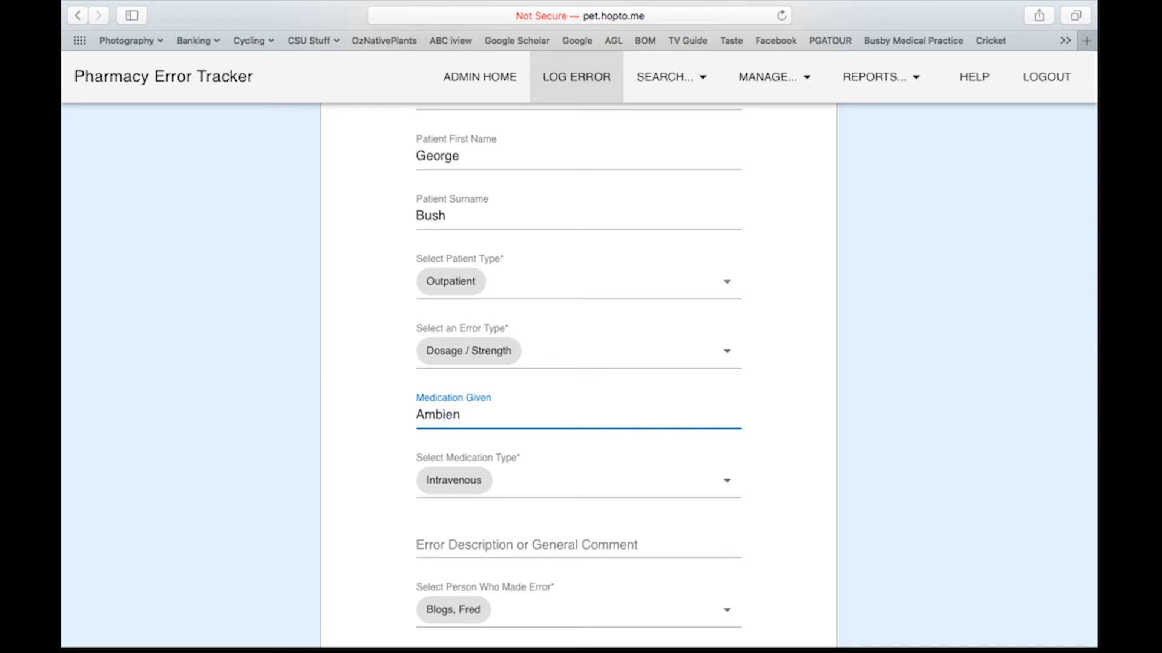
click(726, 481)
click(536, 386)
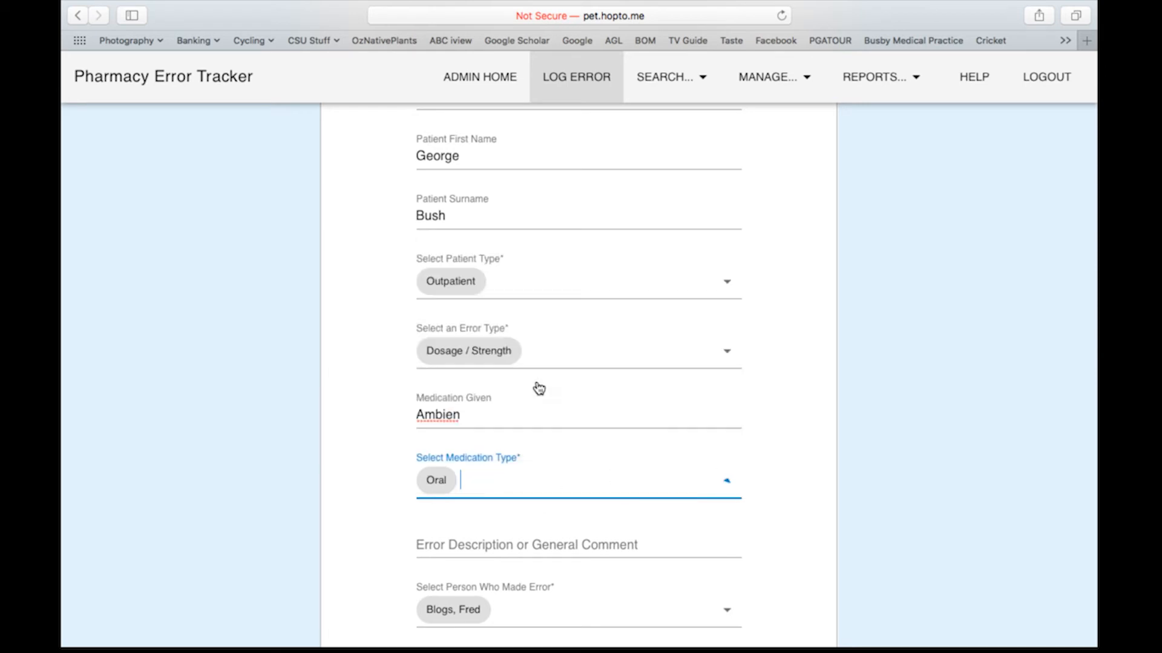
Step: Set error 11's detection location to Dispensary and severity to Moderate
scroll(698, 438, down, 3)
scroll(698, 438, down, 5)
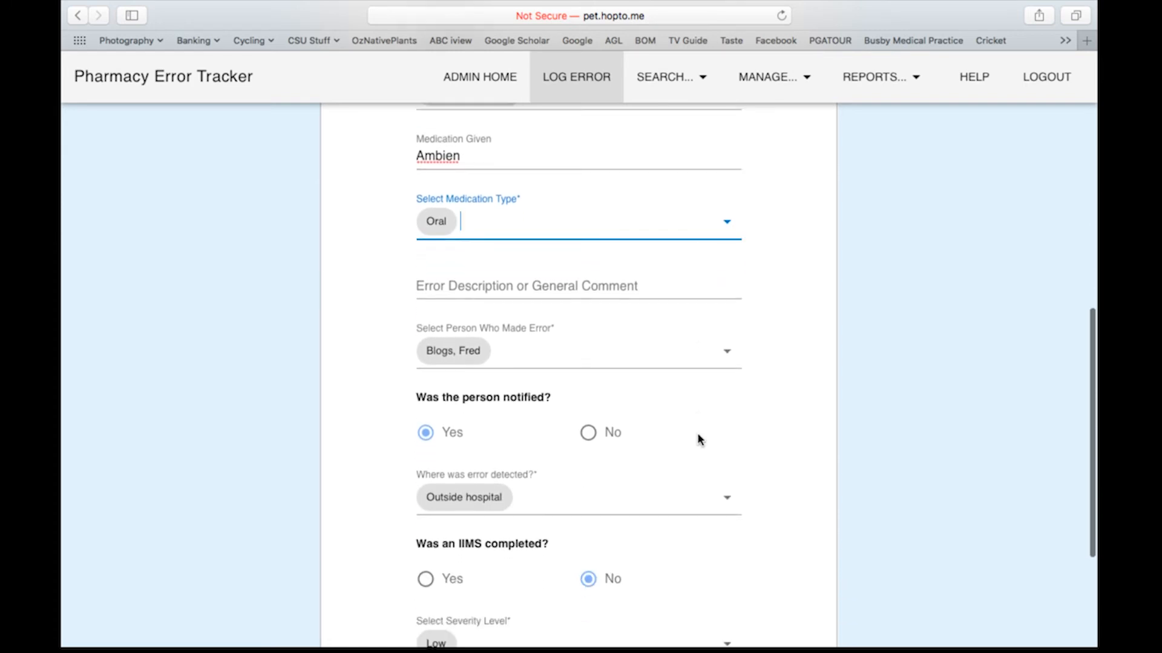
click(727, 423)
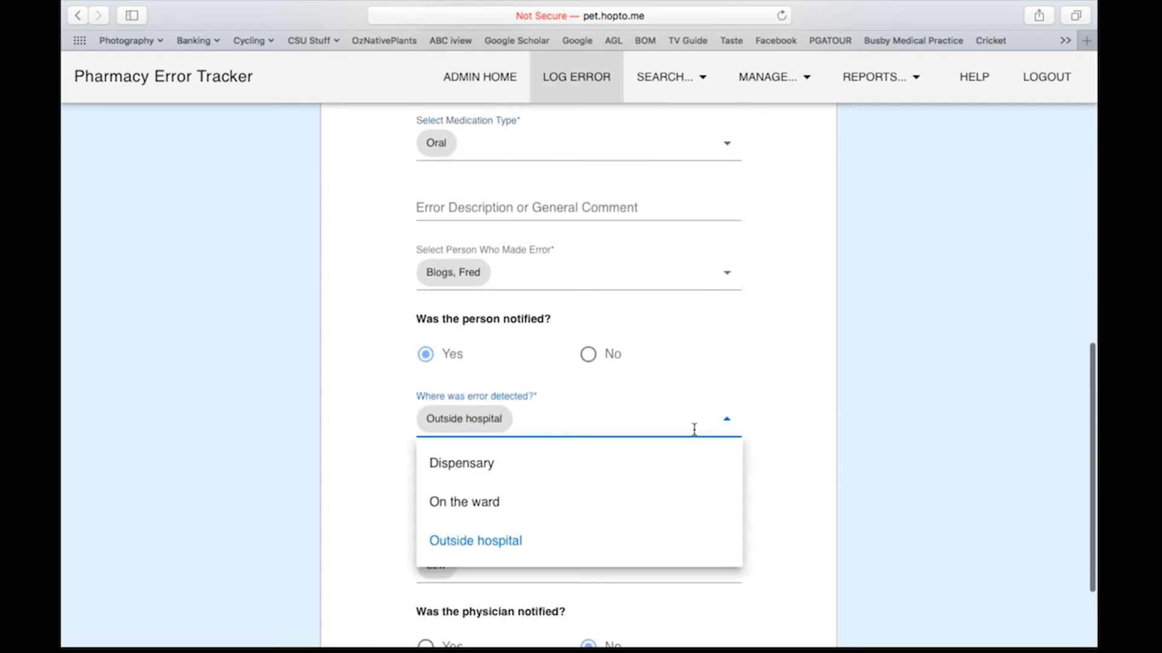
click(631, 473)
scroll(656, 514, down, 2)
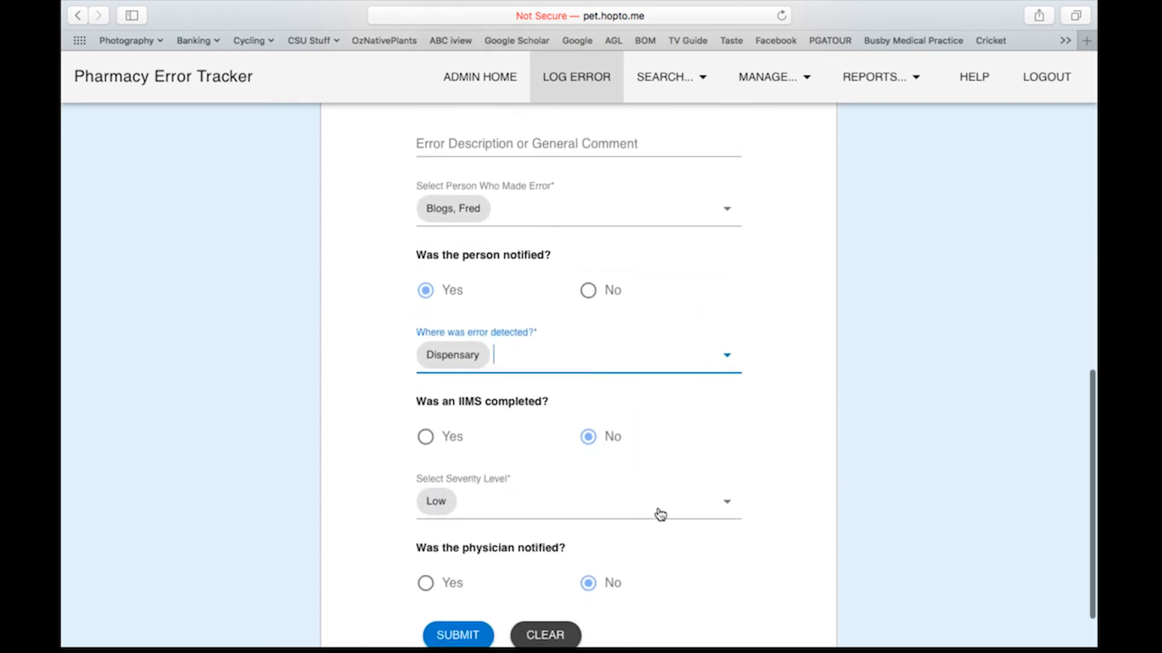
click(727, 508)
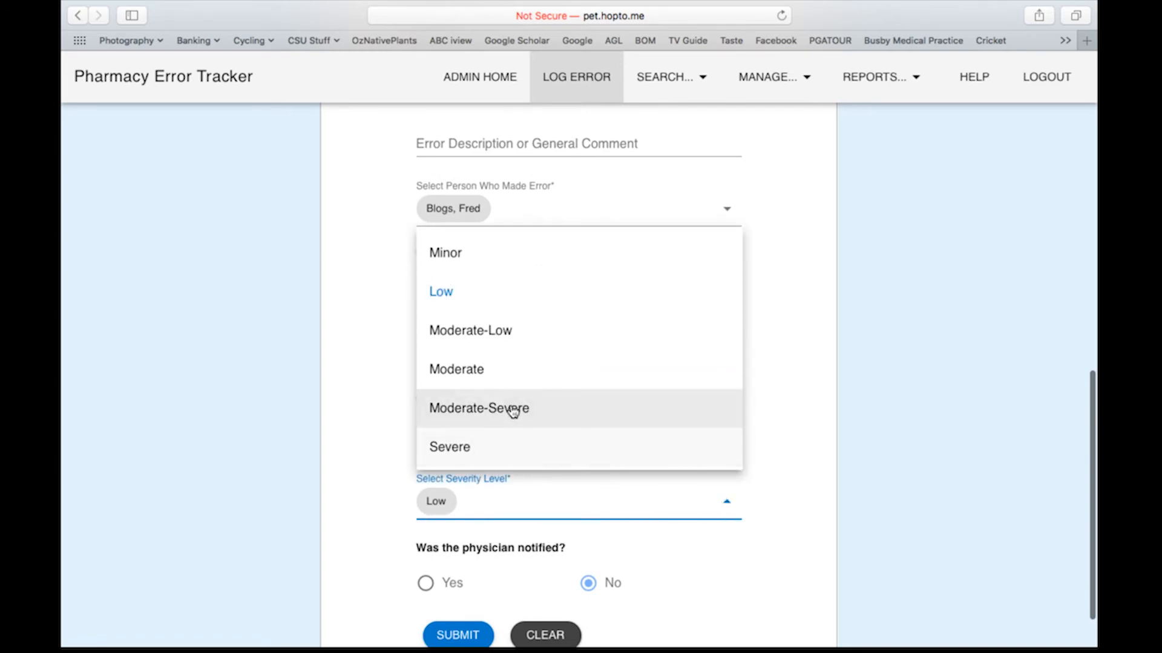
click(481, 384)
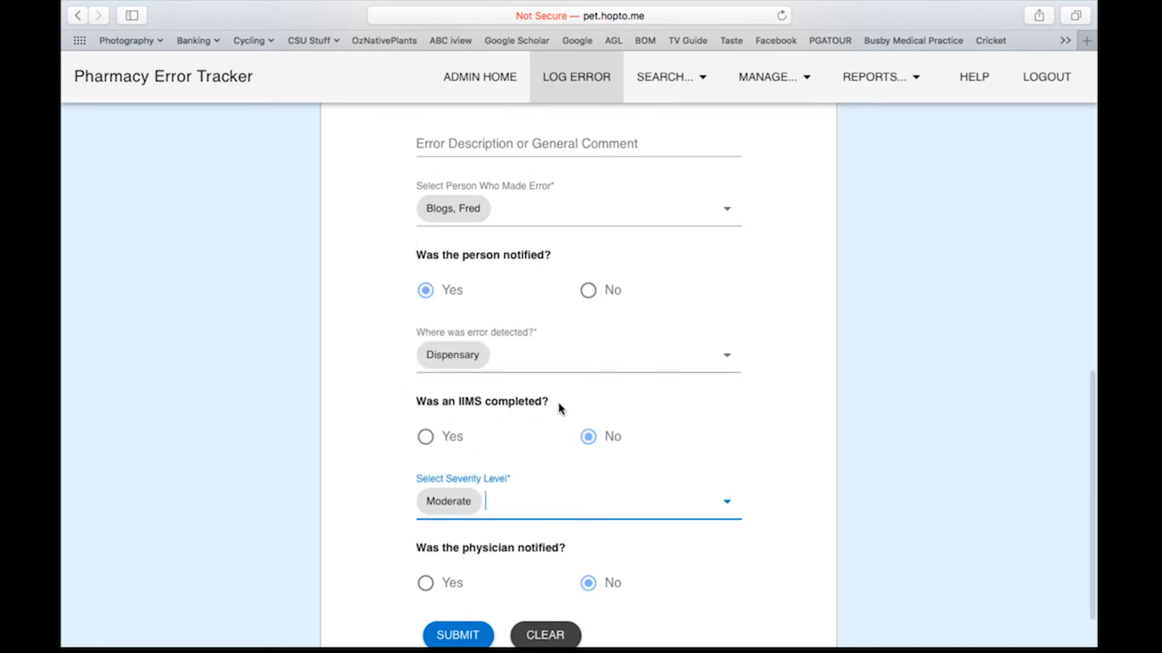
scroll(561, 481, down, 2)
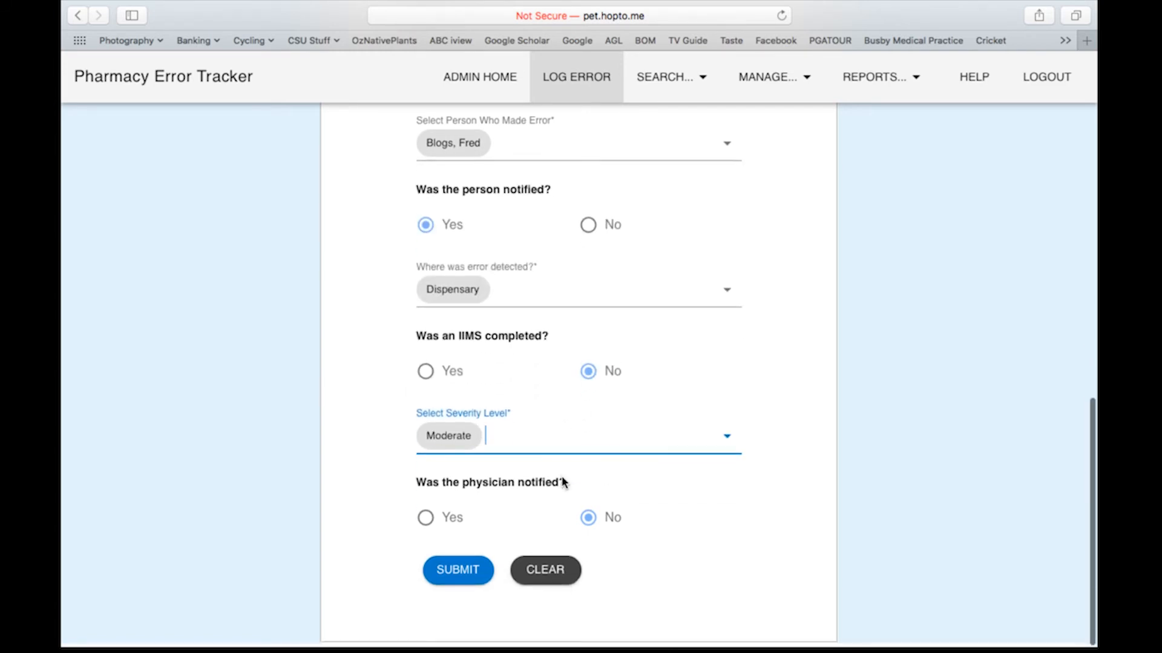
Step: Save the edits, search 'geor' again, and reopen error 11 to review its form
click(458, 572)
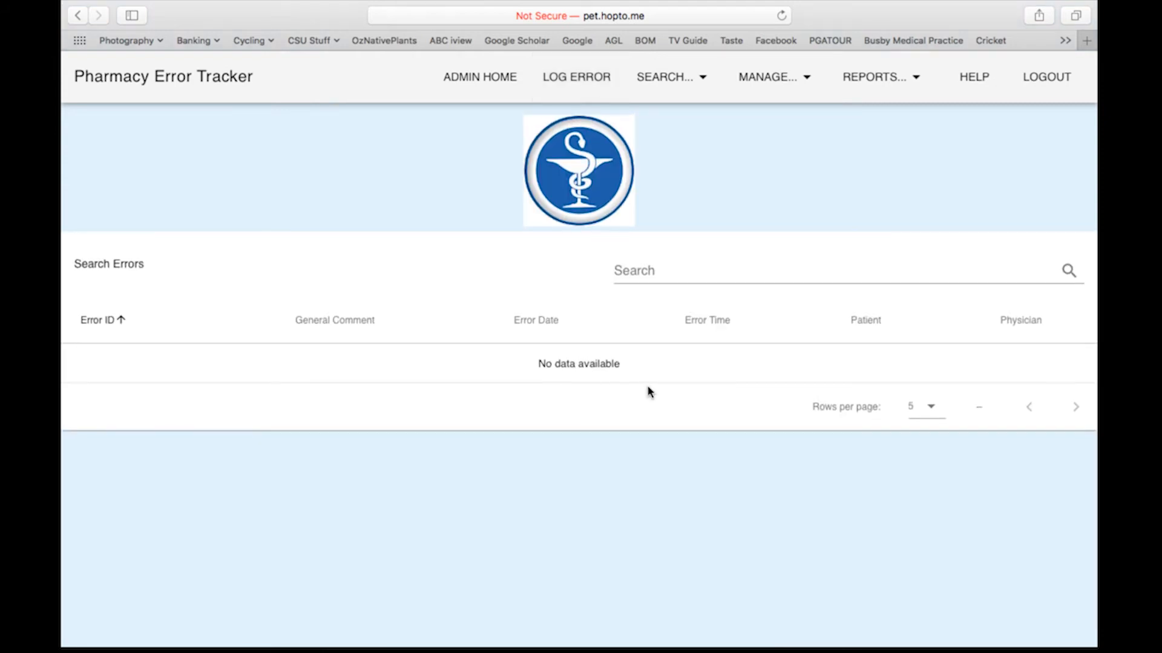
click(683, 269)
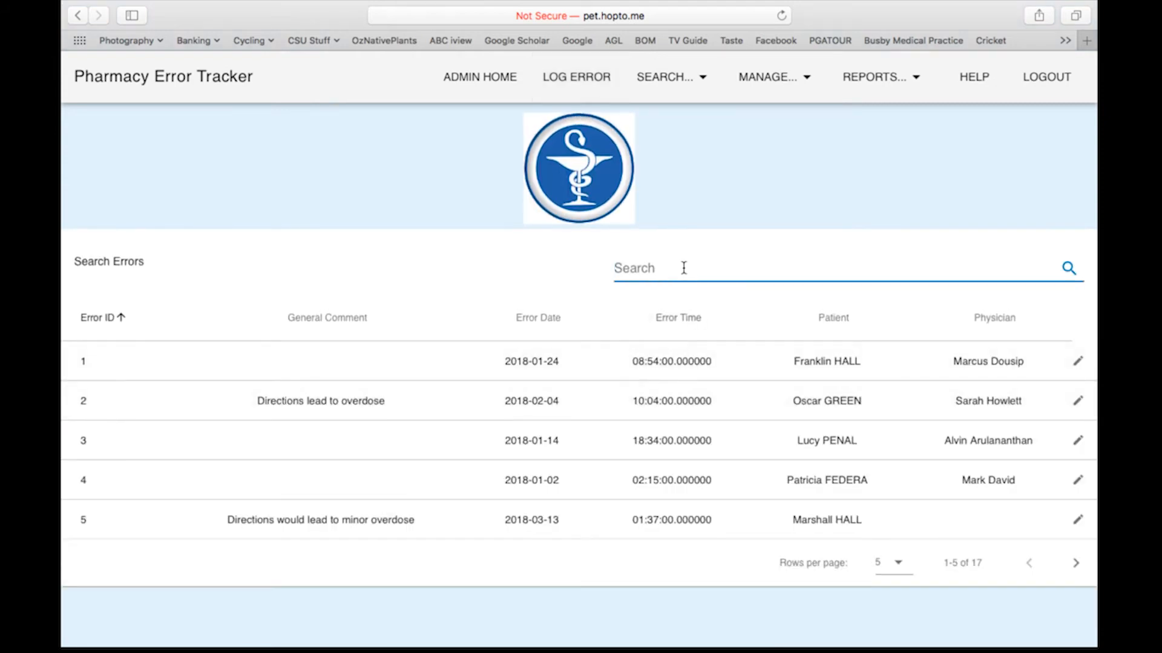
text(geor)
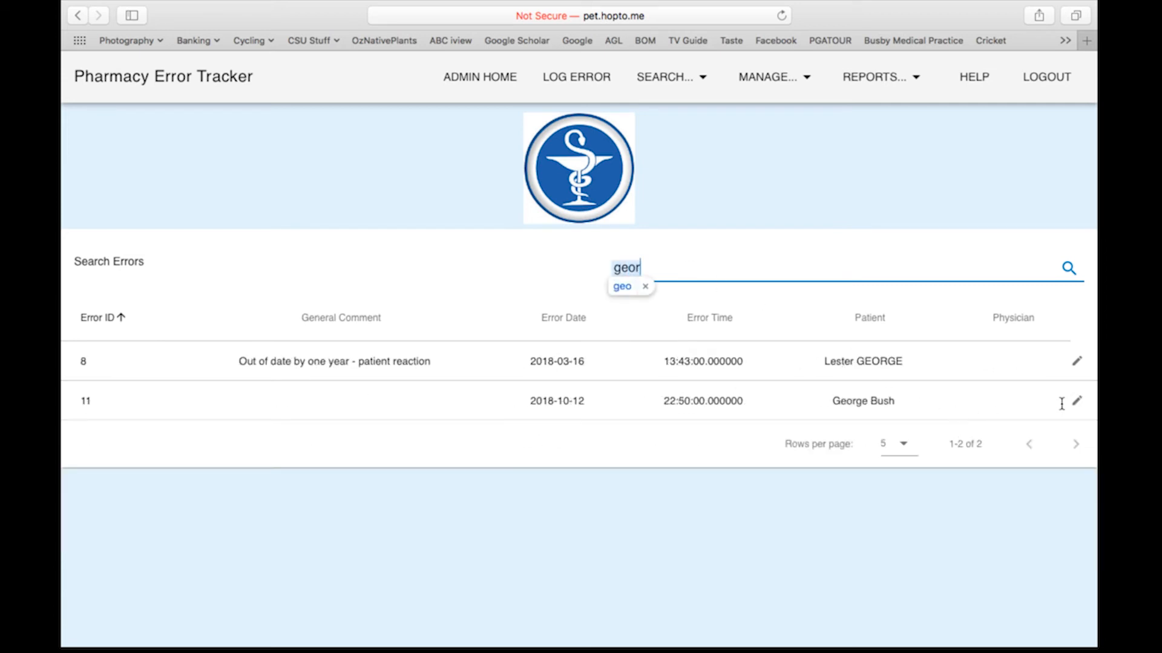
click(1077, 400)
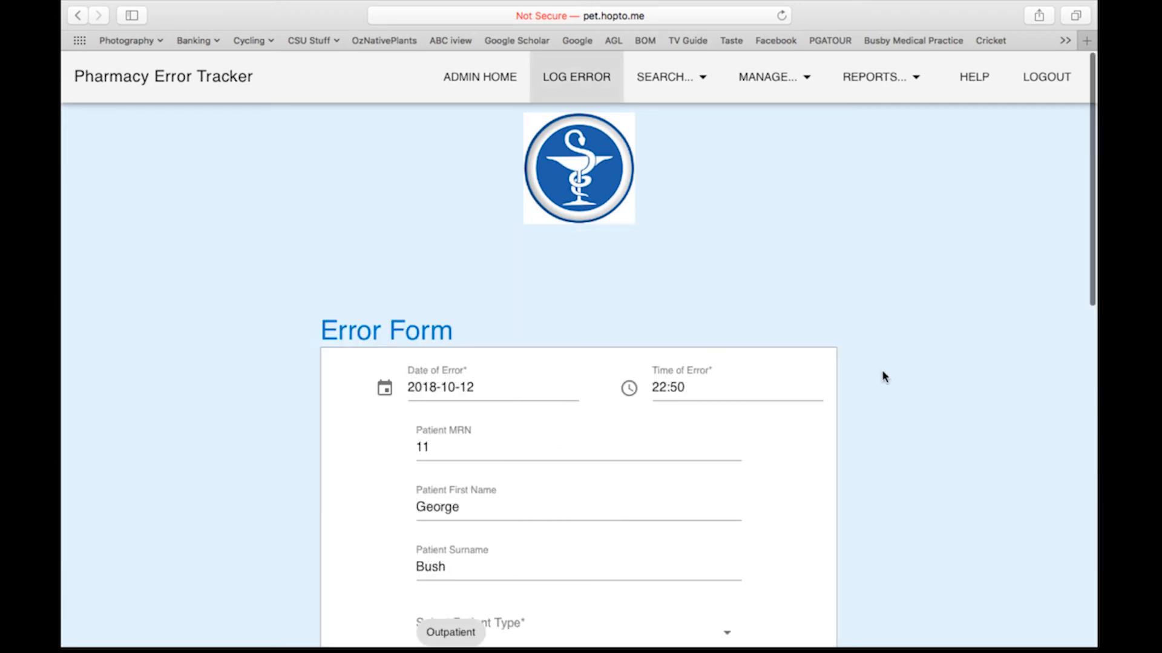
scroll(883, 372, down, 1)
scroll(882, 375, down, 5)
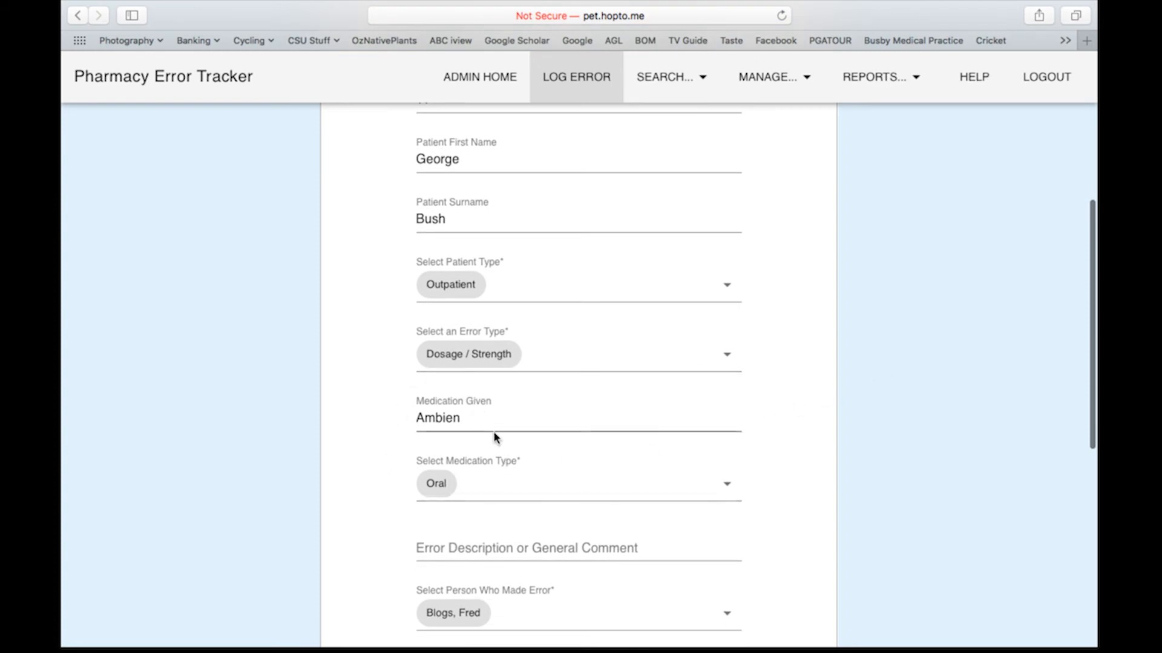
scroll(495, 436, down, 1)
scroll(495, 437, down, 5)
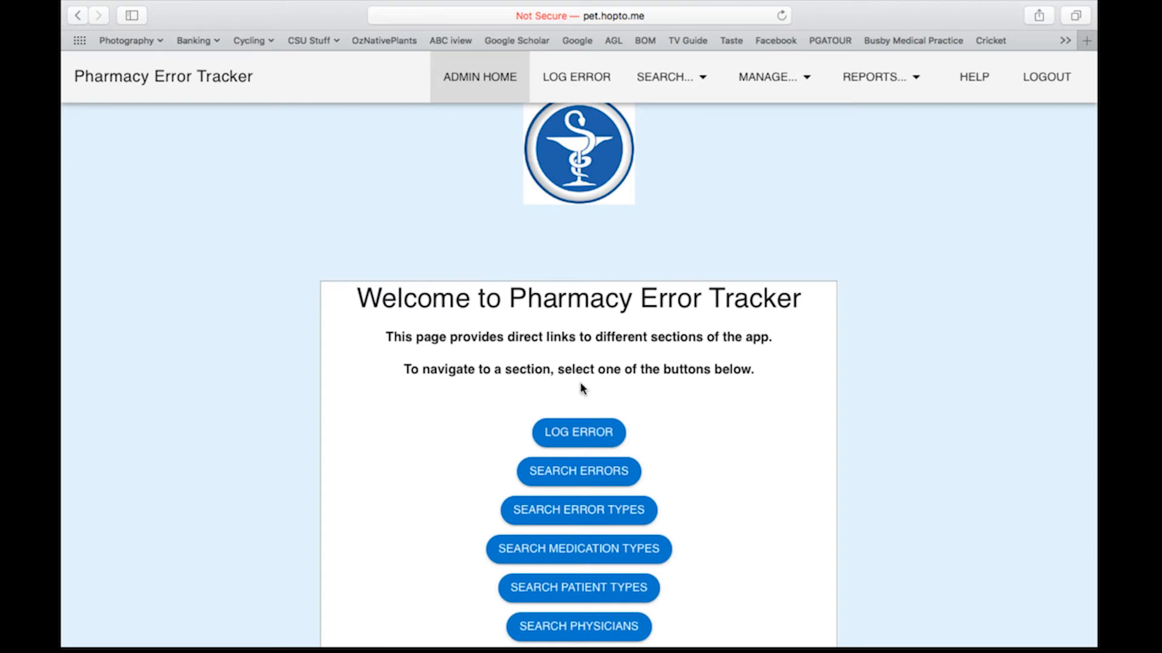
Step: In Manage Users, add login 'newuser' with a password at Normal permission and submit
scroll(581, 372, down, 5)
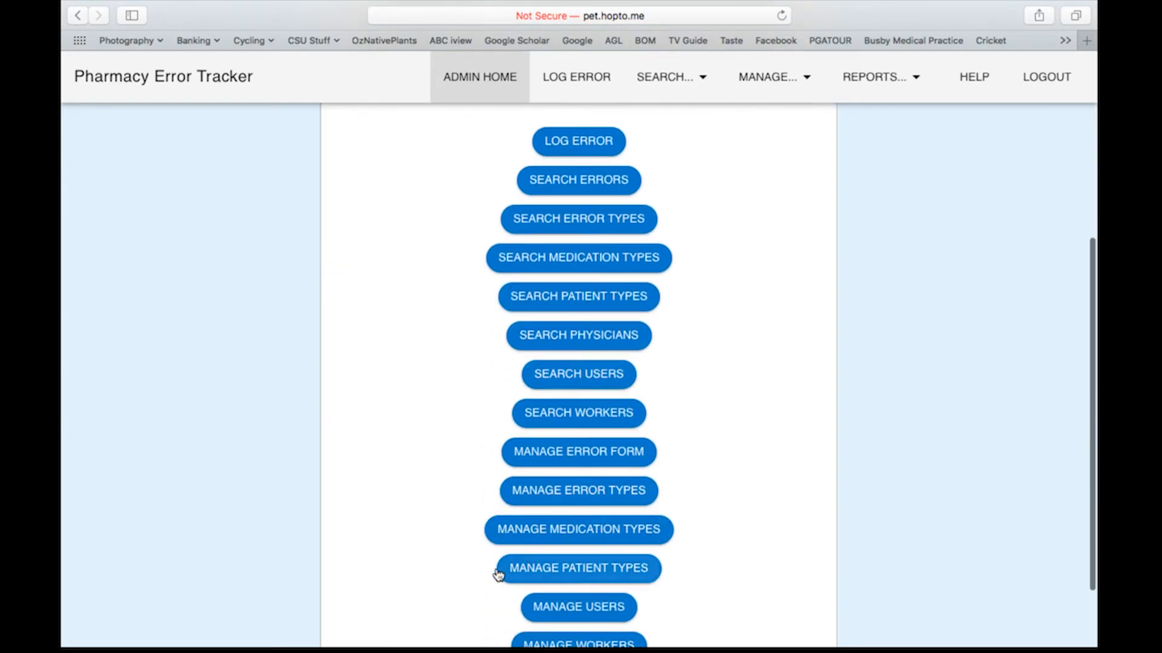
click(765, 77)
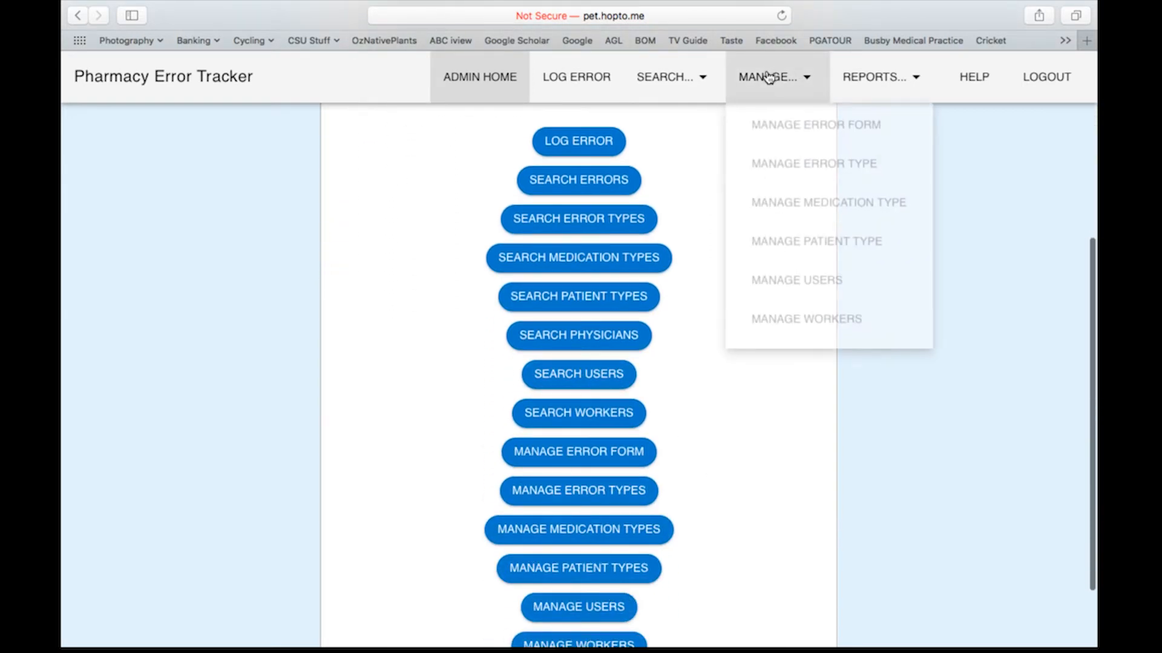
click(786, 286)
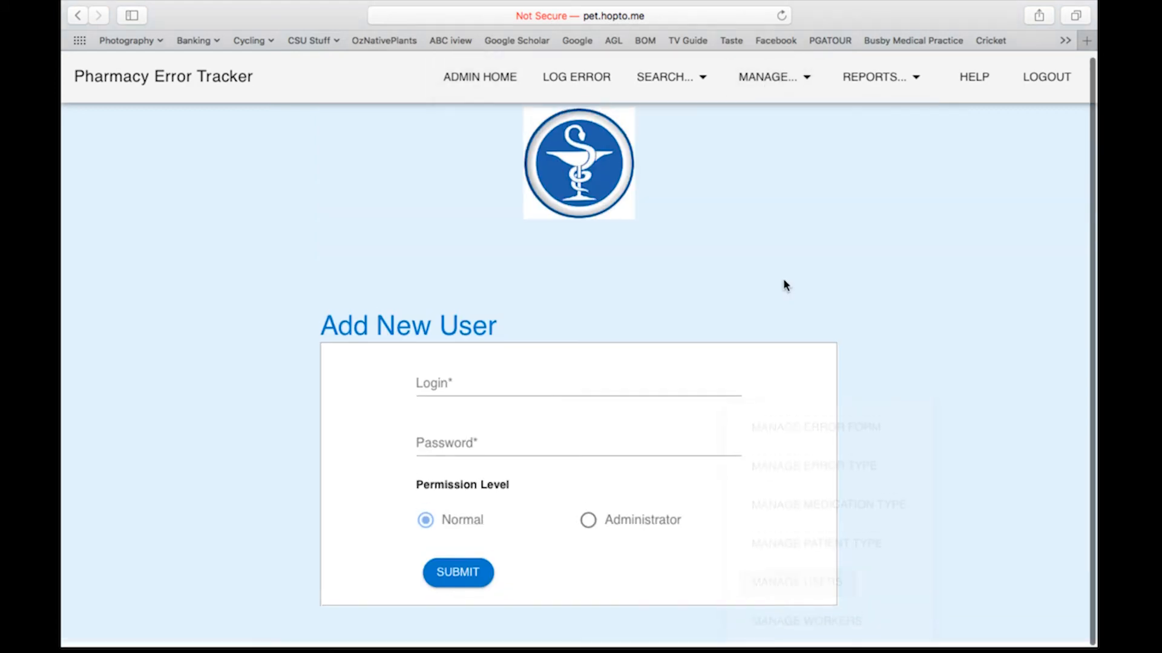
click(528, 391)
text(n)
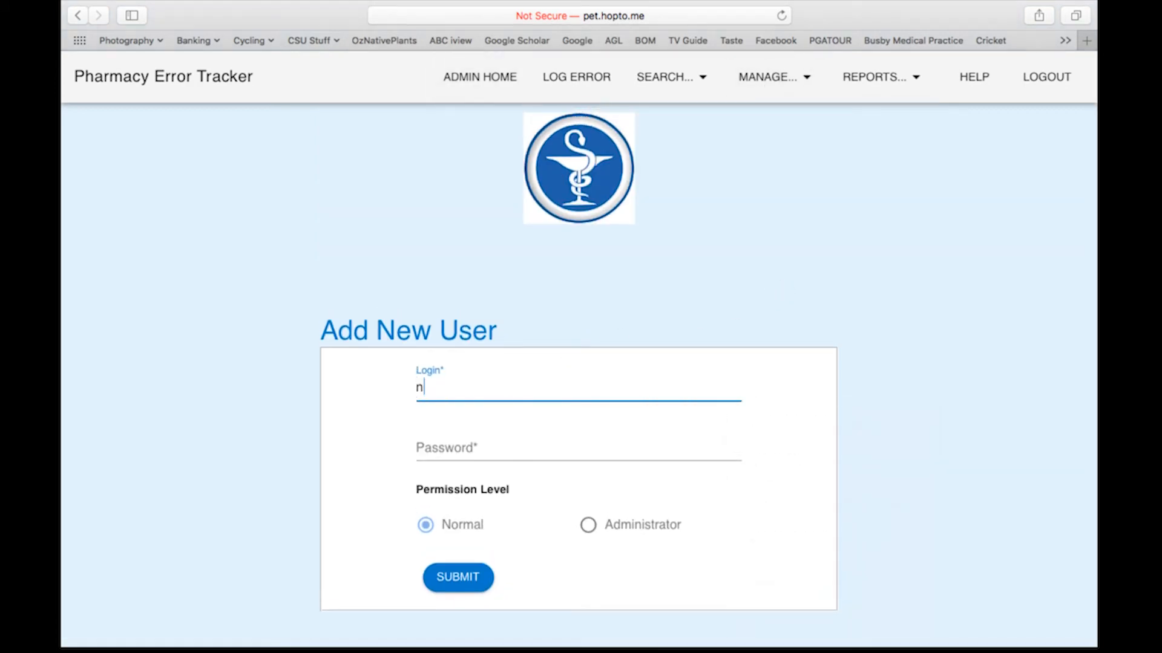
text(ewuser)
key(BackSpace)
key(BackSpace)
click(453, 446)
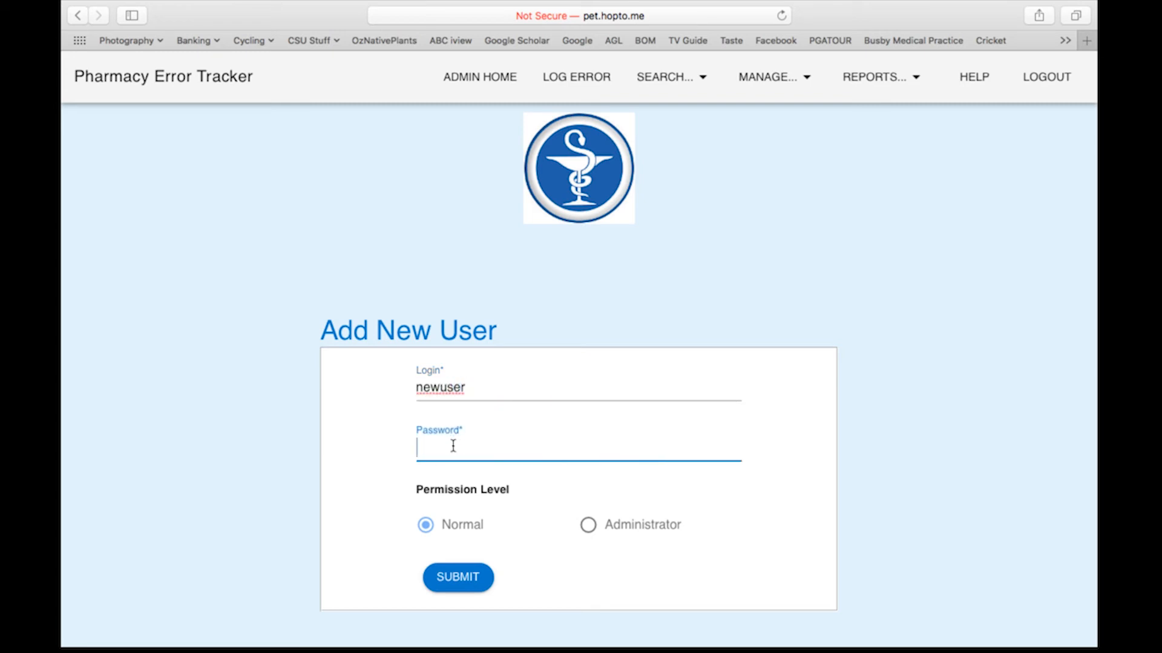
text(passw)
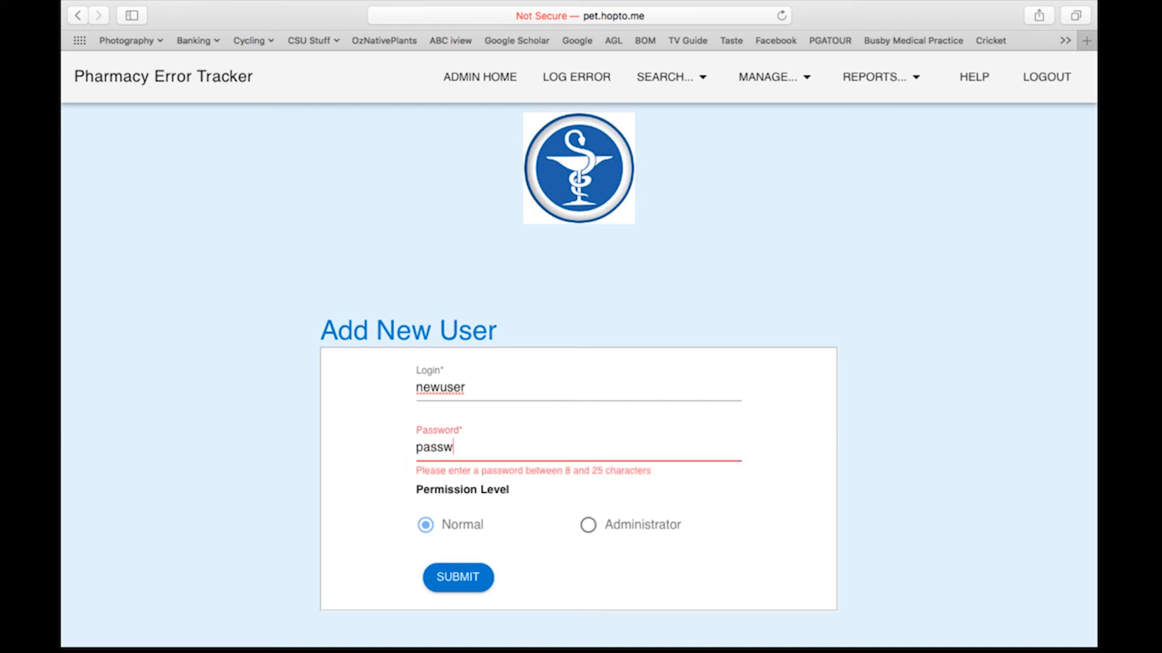
text(ord34)
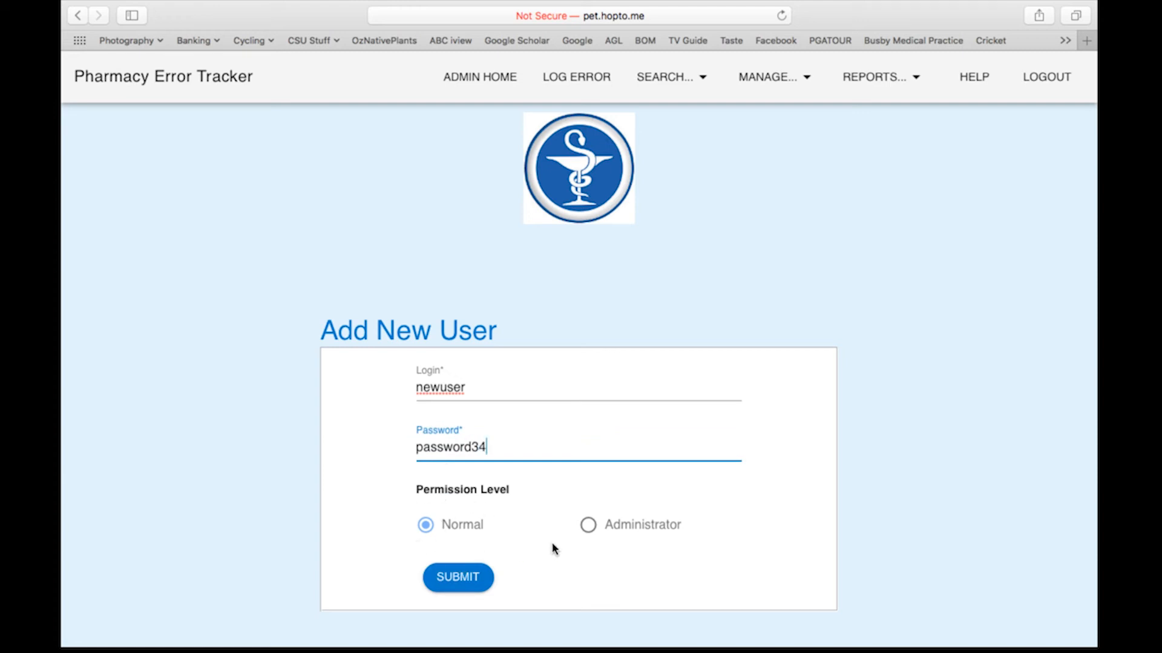
click(458, 579)
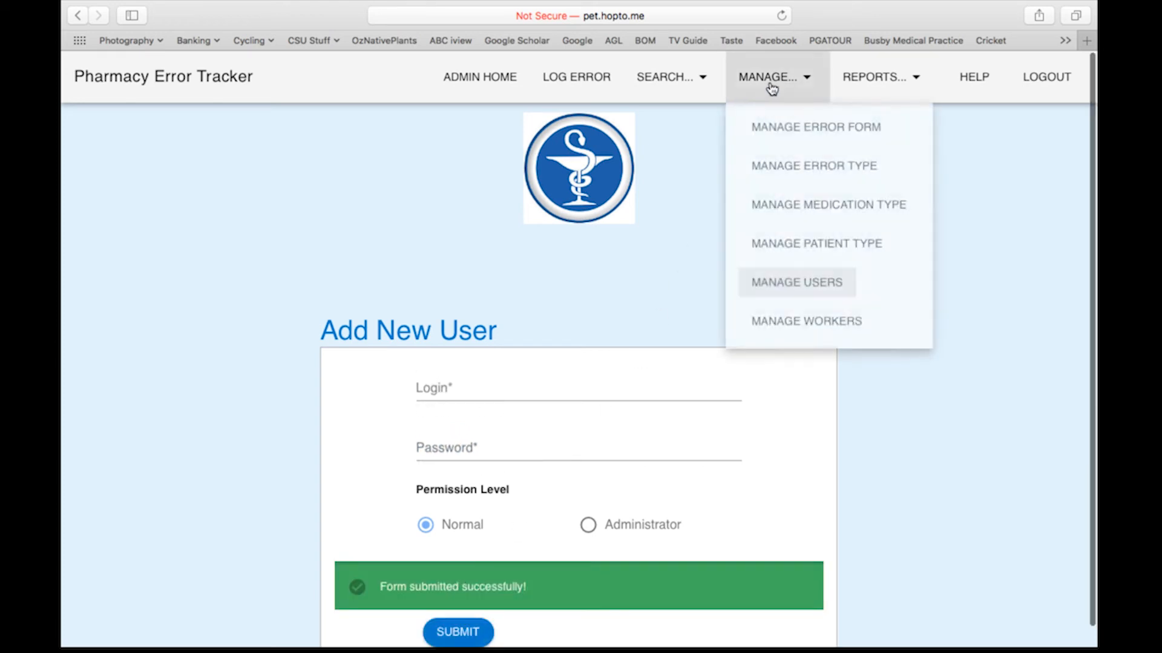
Step: From the user list, enter a replacement password in newuser's Change Password form
mouse_move(673, 82)
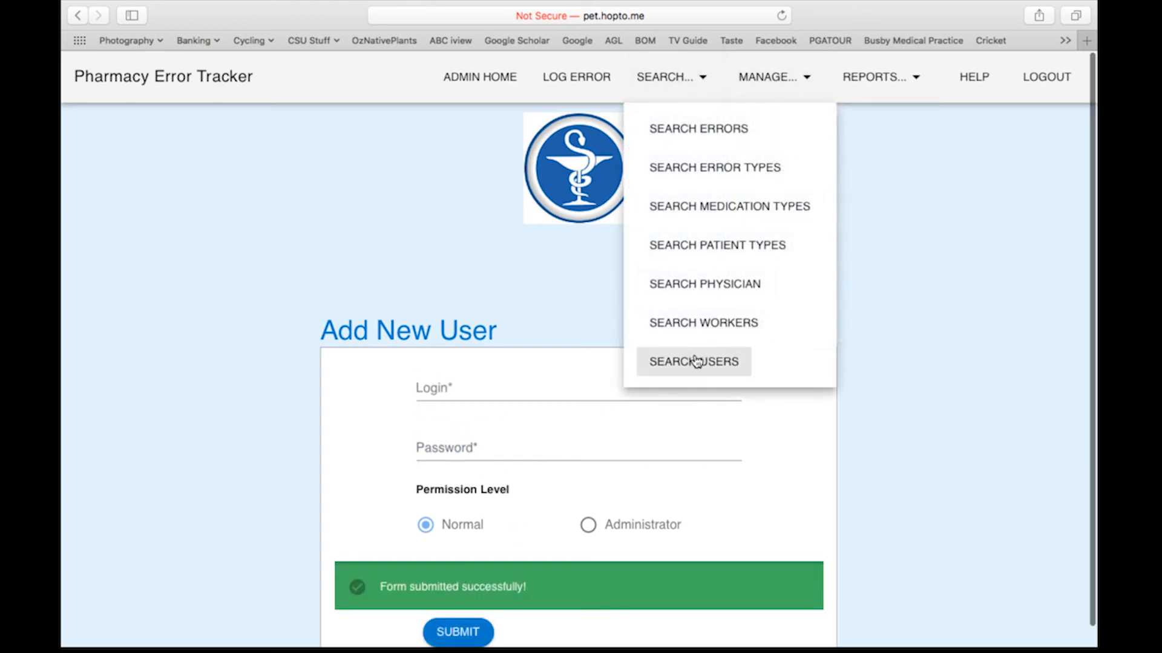
click(695, 361)
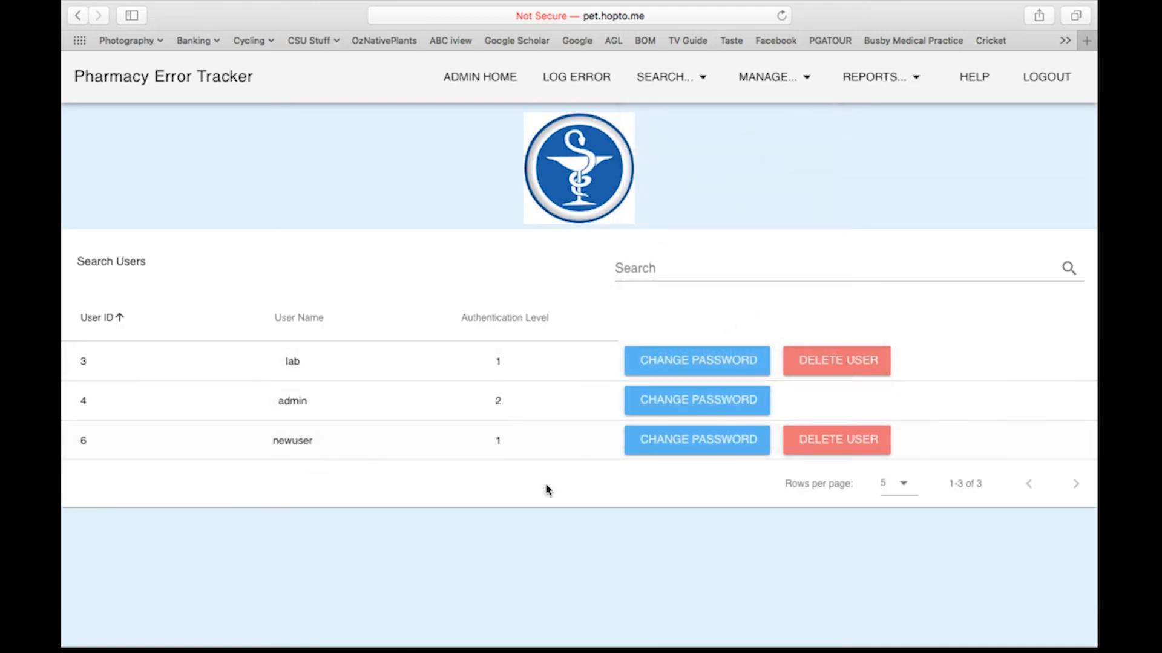
click(682, 446)
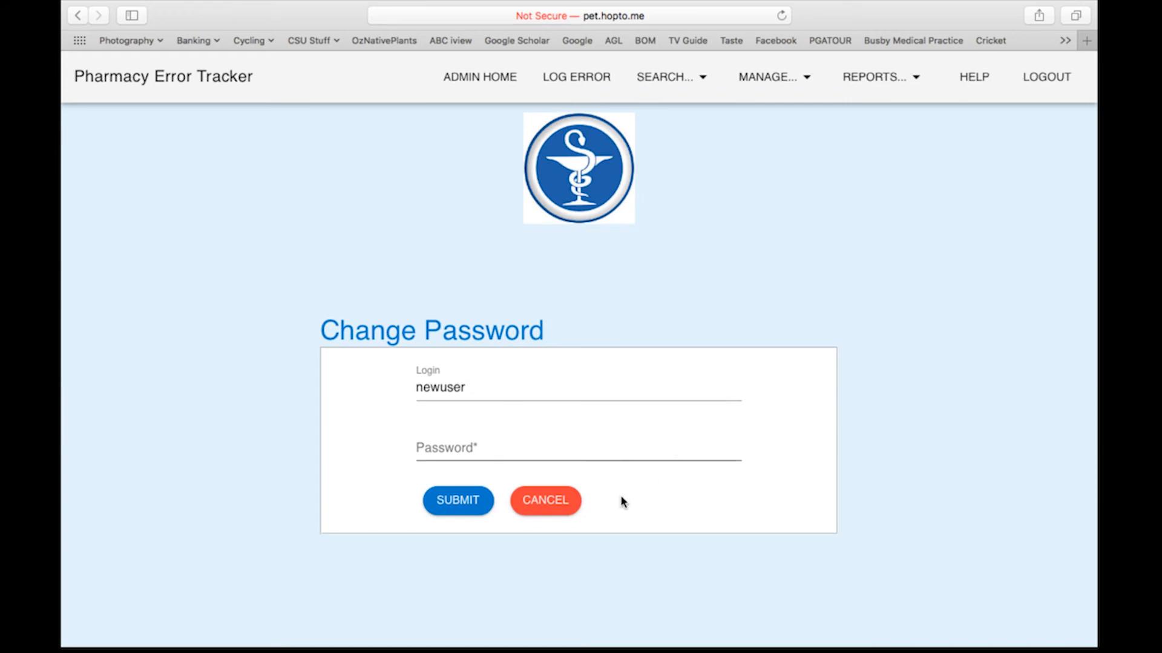
click(477, 449)
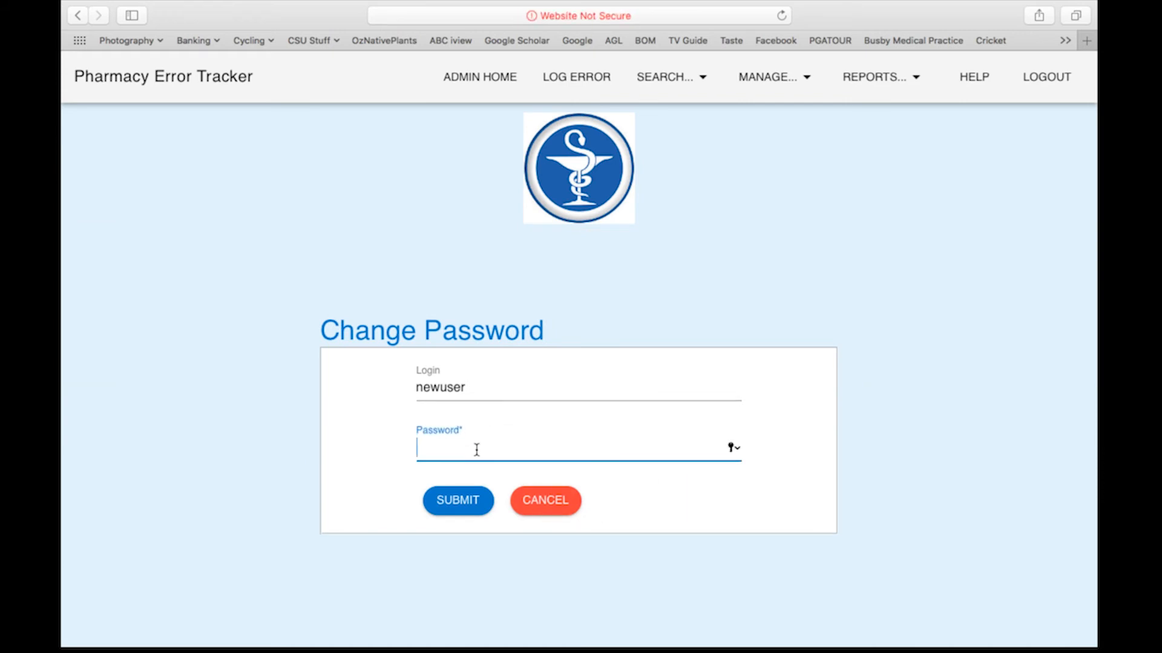
text(••)
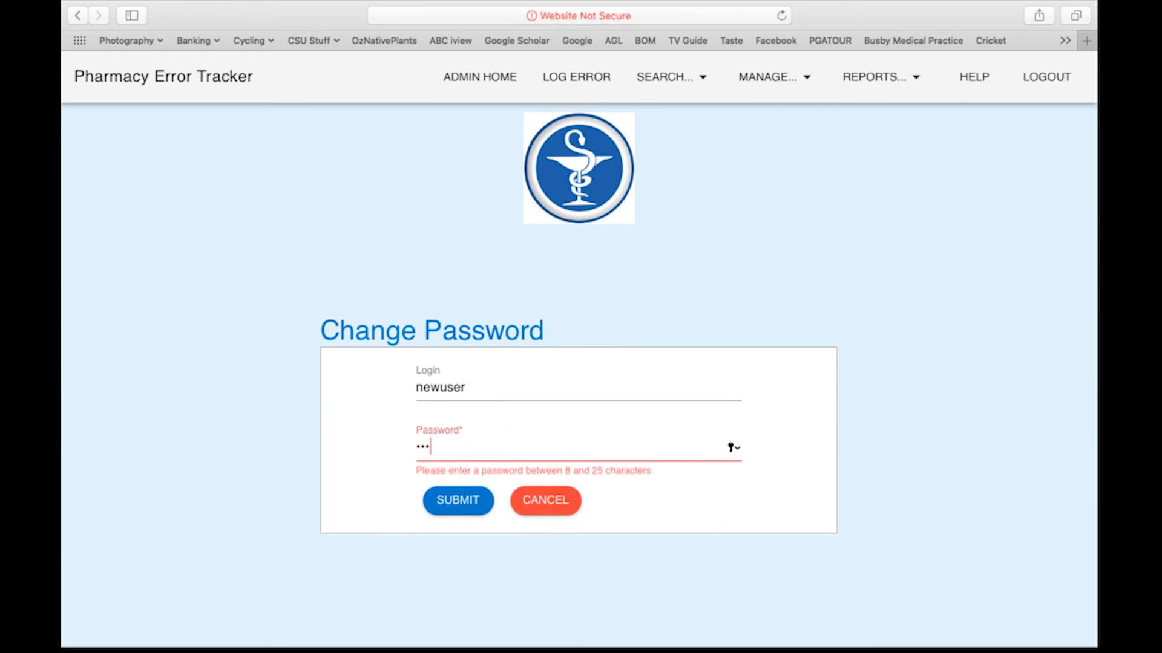
text(••••••)
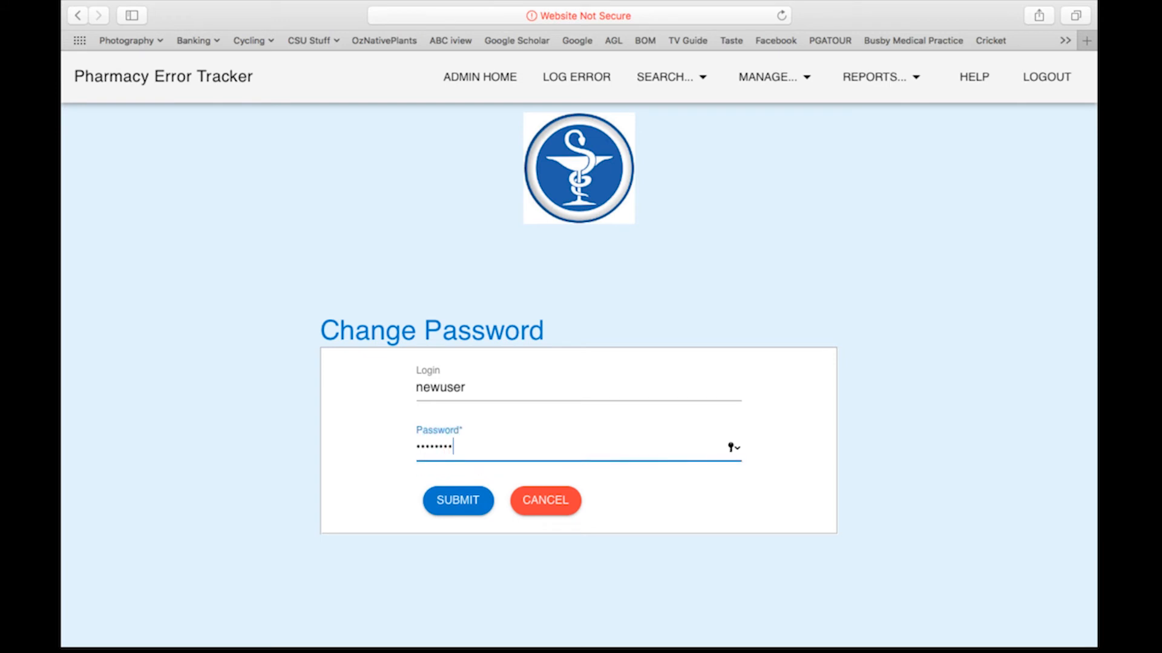
Step: Submit the new password, dismiss Safari's prompt, and delete user 'newuser'
click(458, 501)
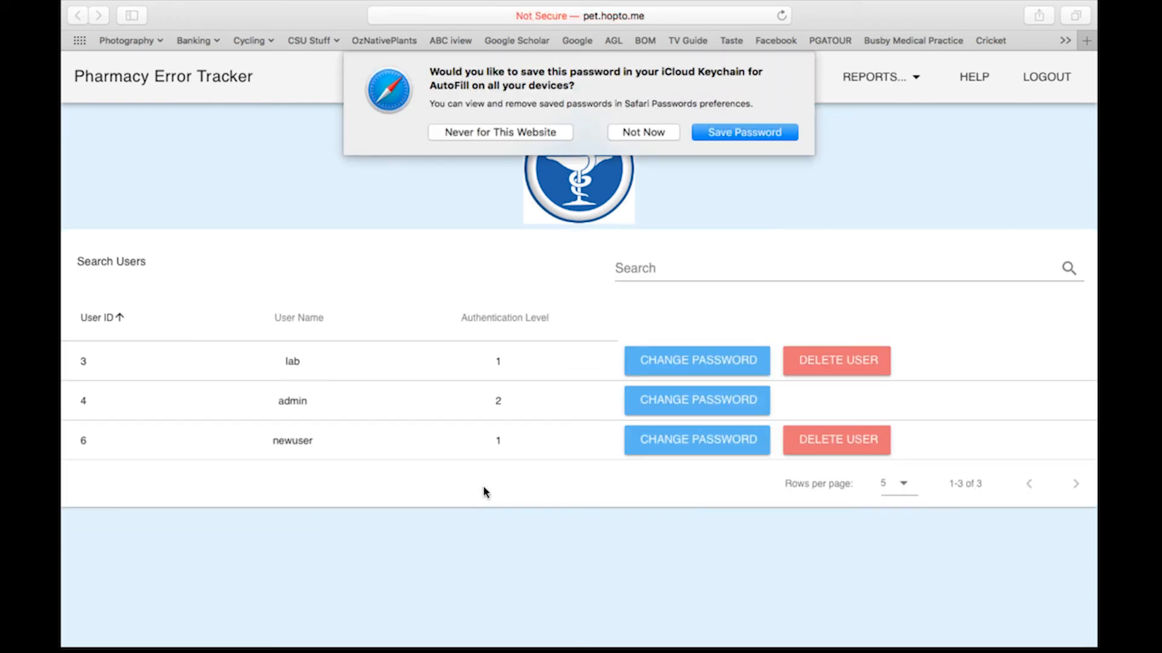
click(644, 132)
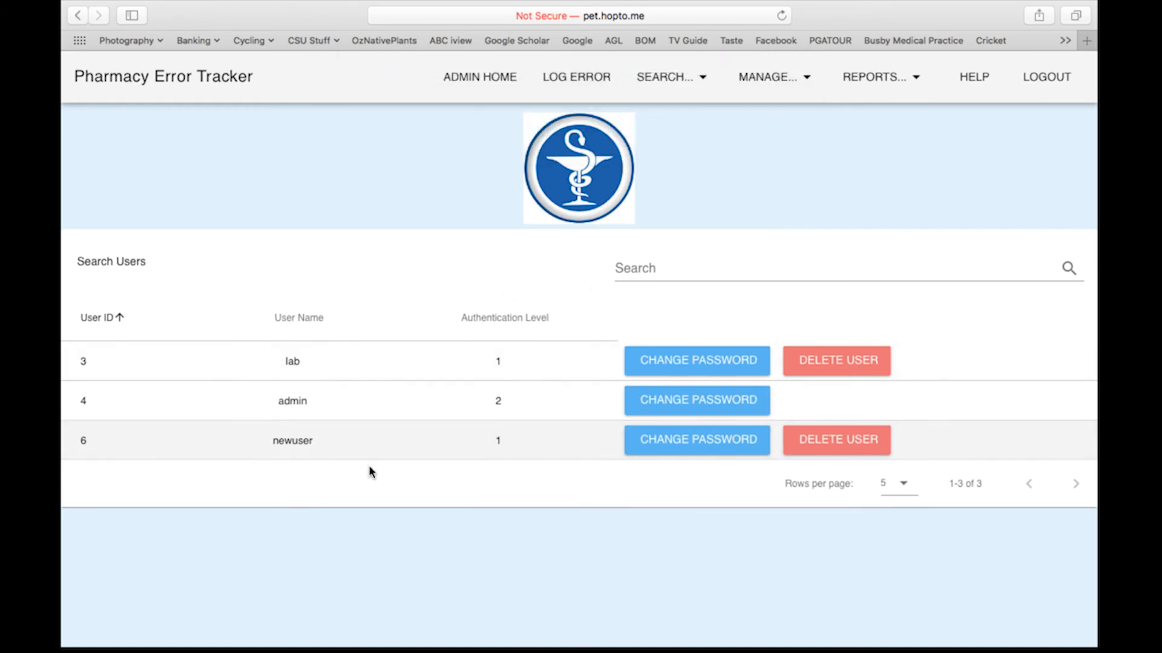
click(834, 446)
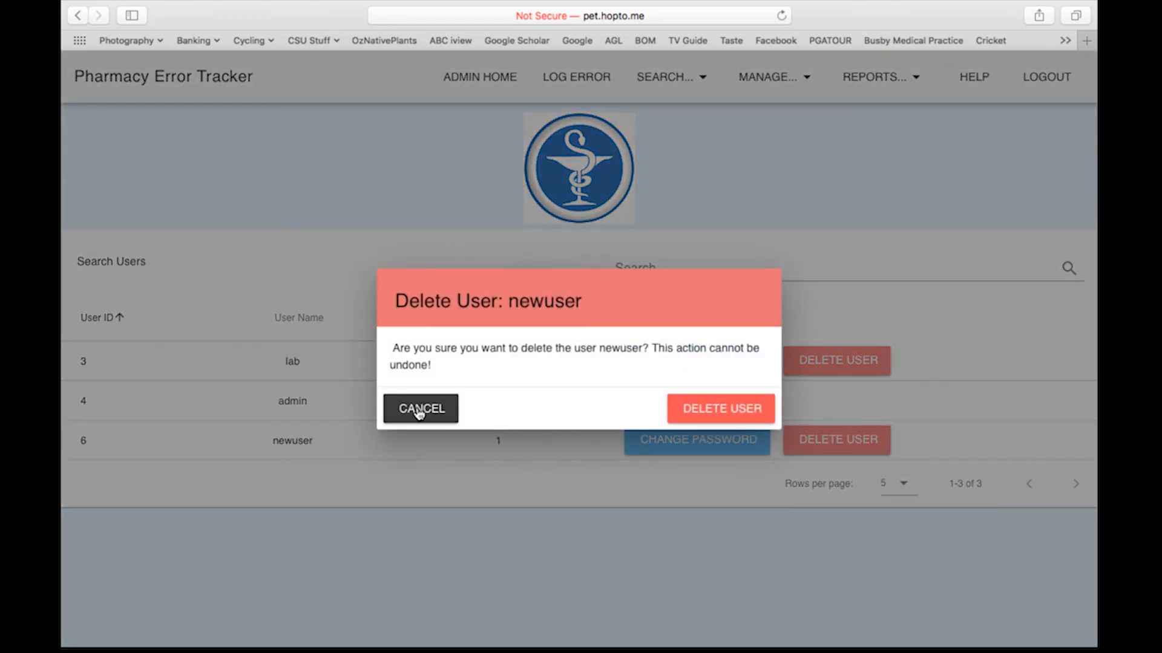
click(723, 409)
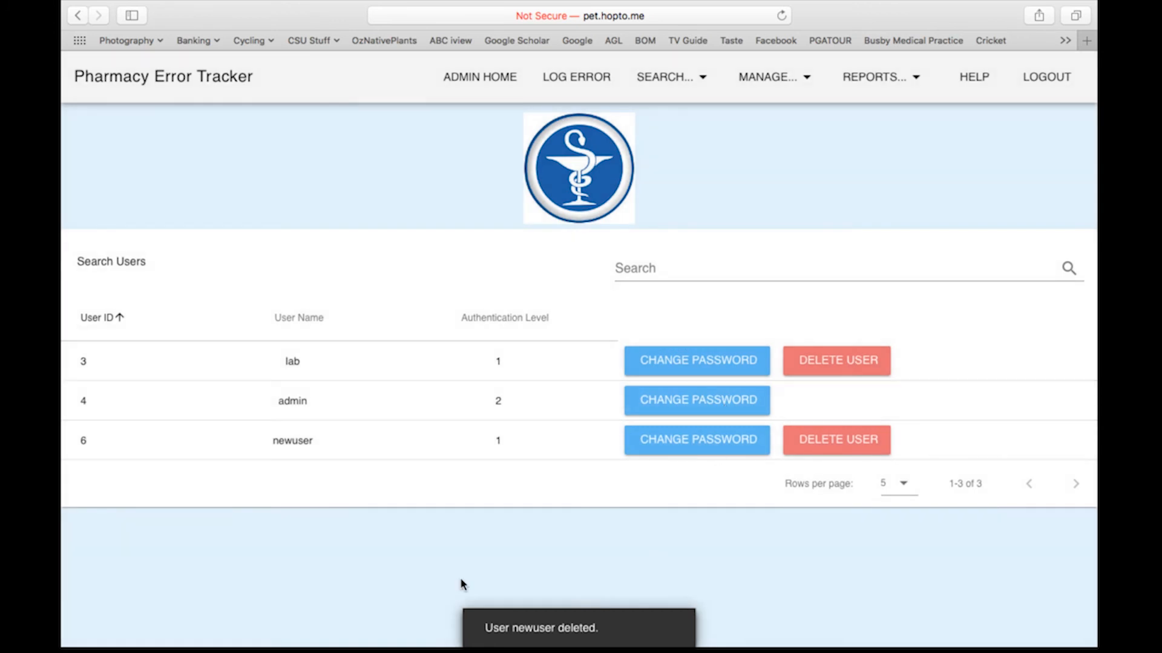